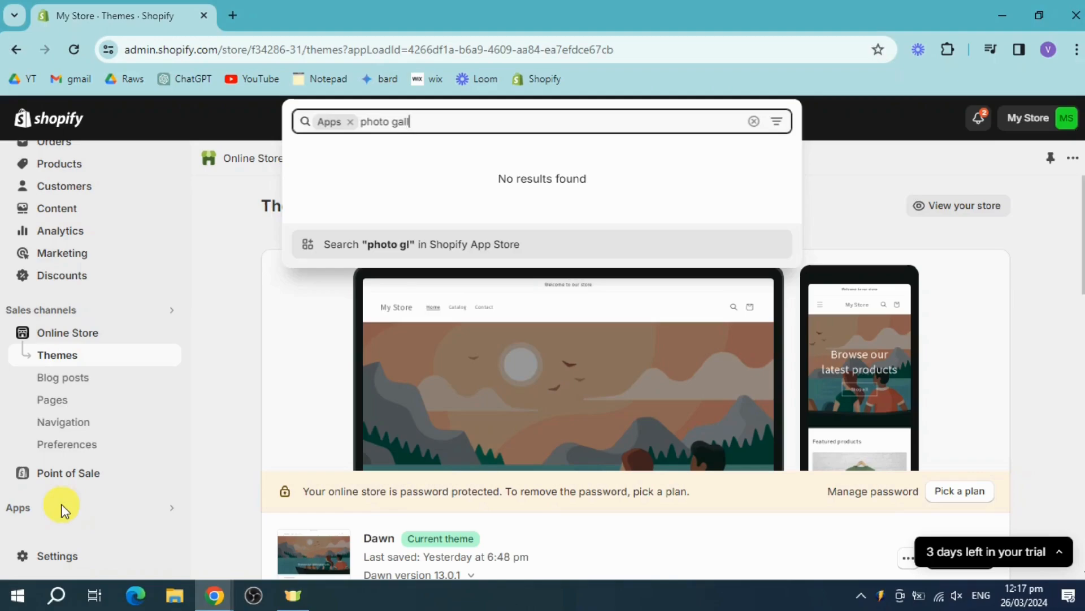
Search the Shopify App Store for "photo gallery" and look through the first page of apps
click(369, 250)
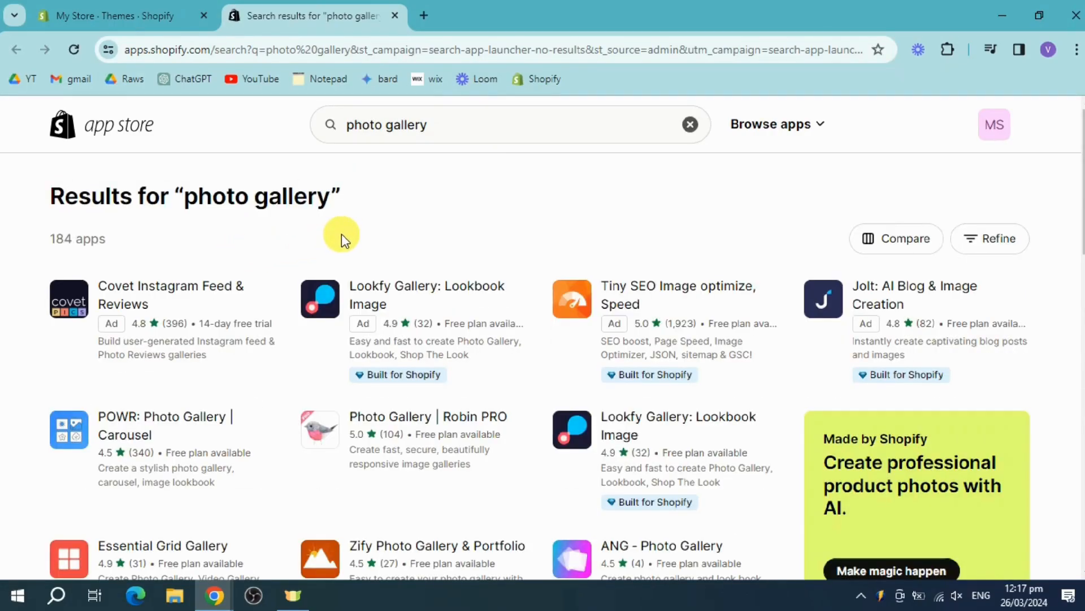
scroll(691, 323, down, 3)
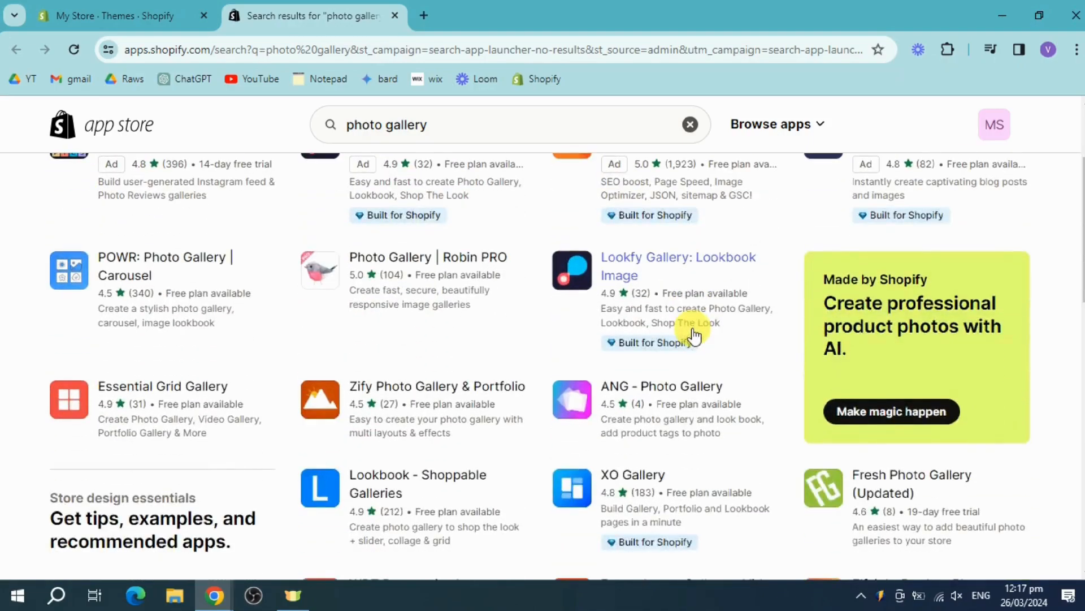
scroll(694, 335, down, 3)
scroll(680, 397, up, 2)
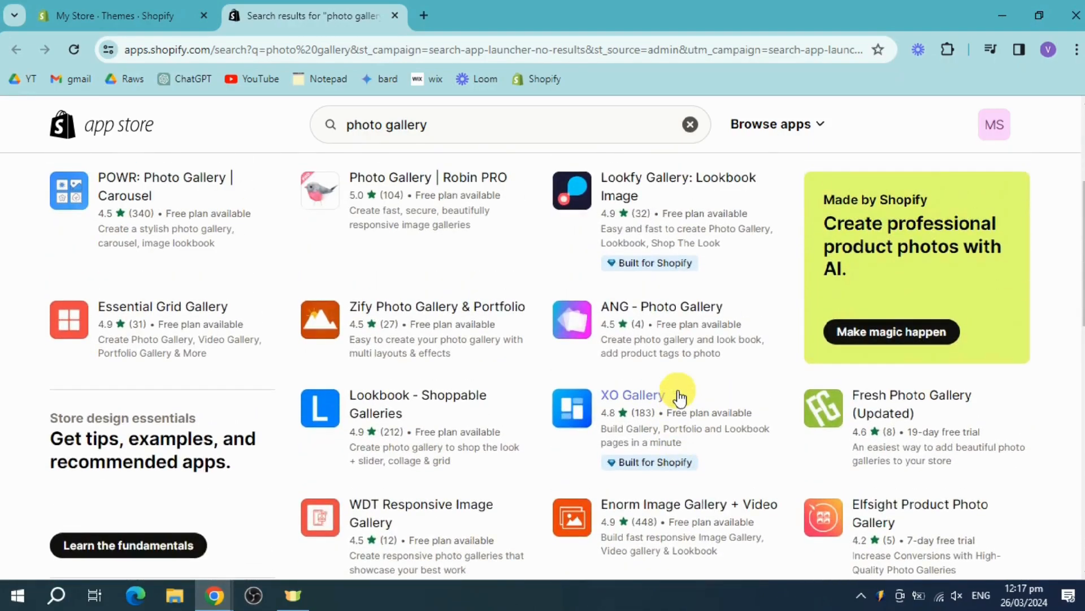
scroll(680, 397, down, 2)
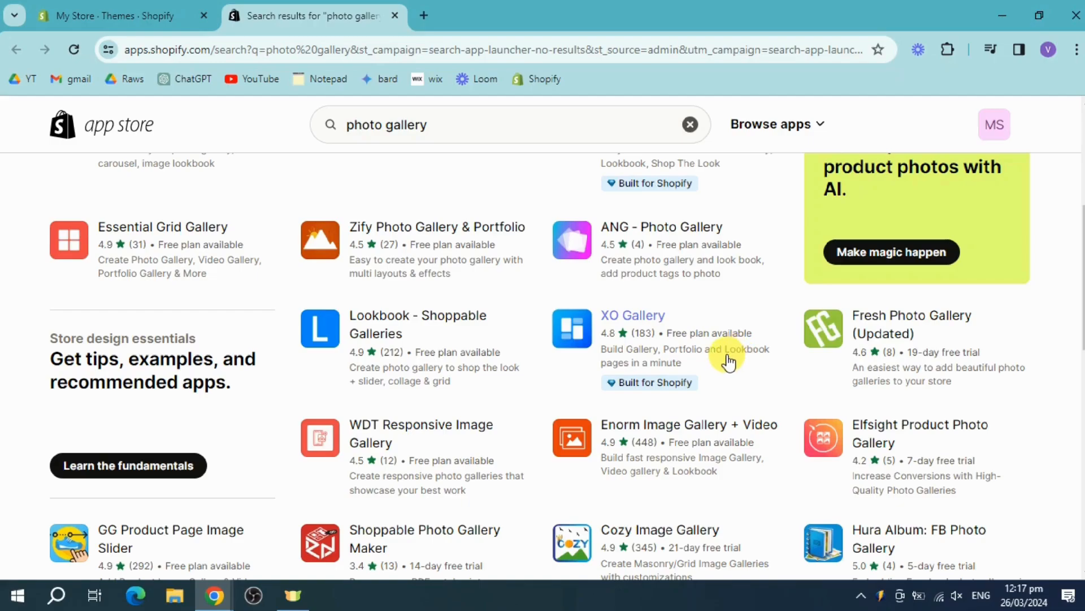
scroll(728, 362, down, 3)
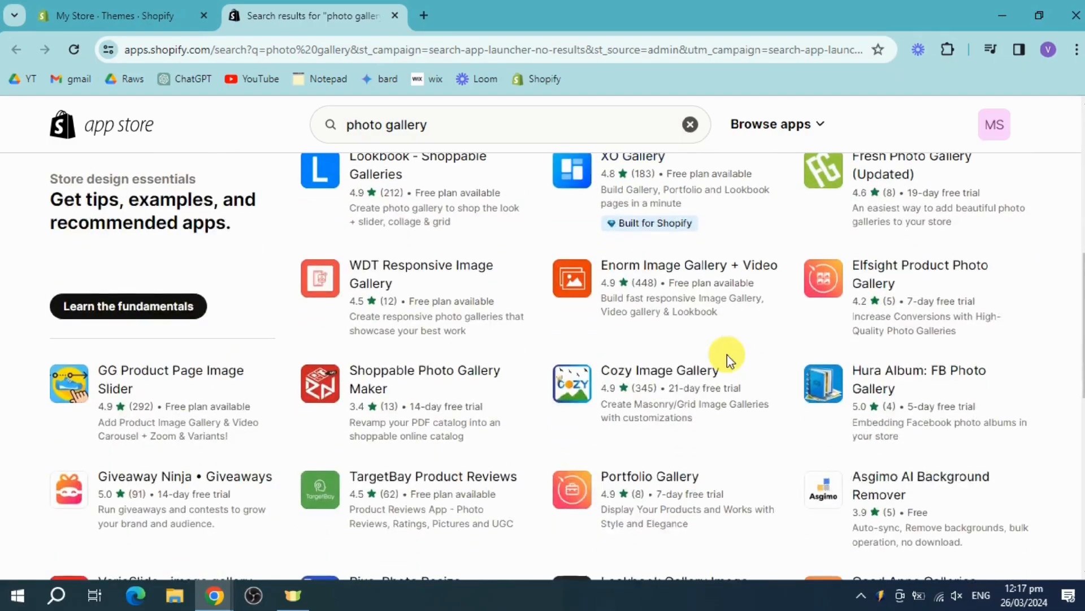
scroll(727, 354, down, 1)
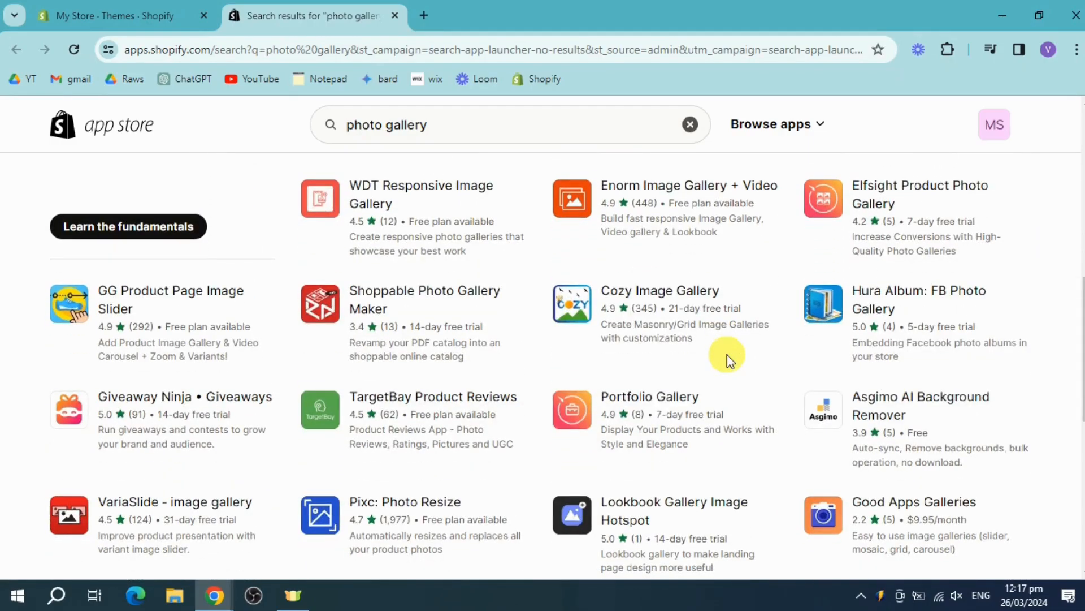
scroll(727, 354, down, 2)
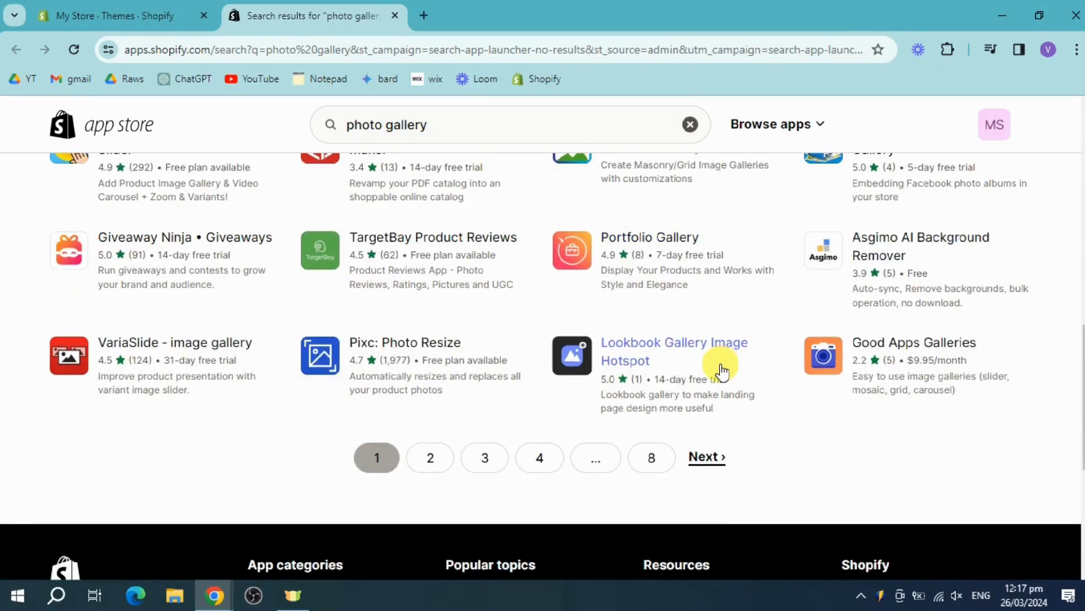
scroll(723, 372, up, 10)
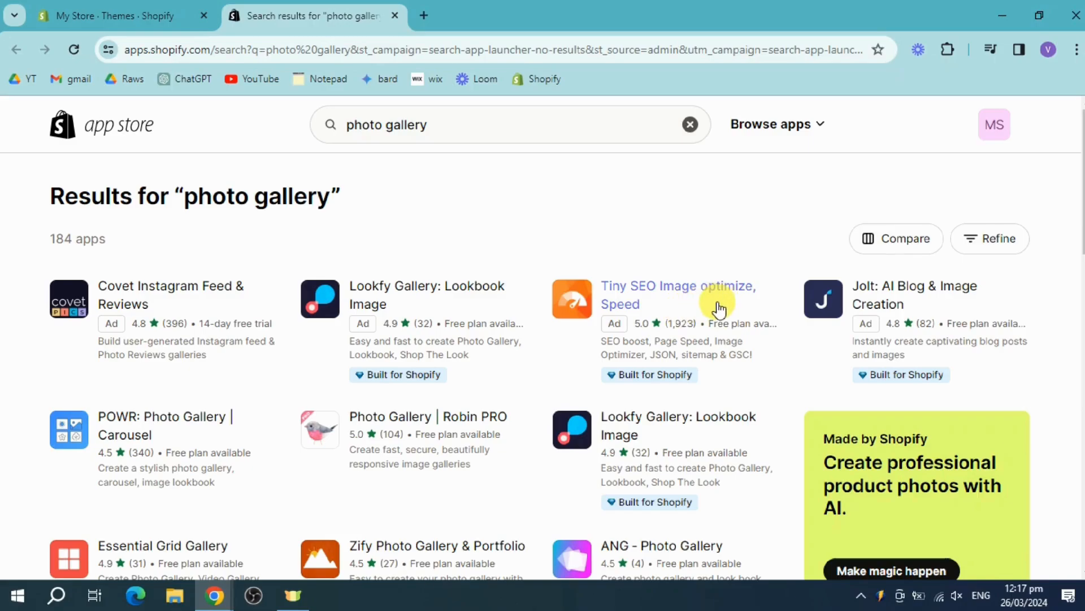
Install the Lookfy Gallery: Lookbook Image app on the store and collapse the trial notice
click(481, 309)
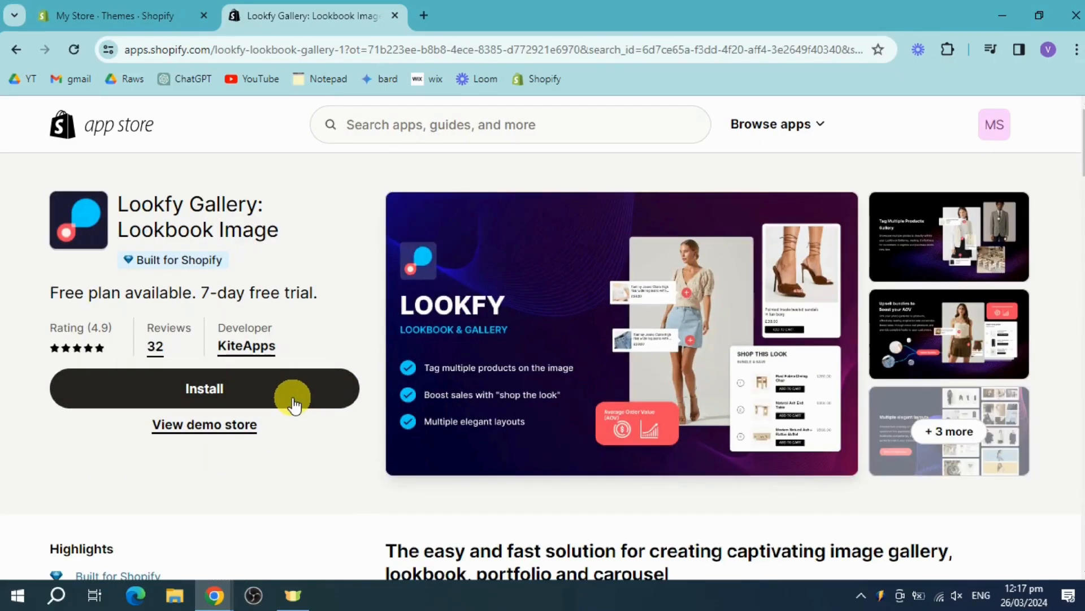
click(293, 401)
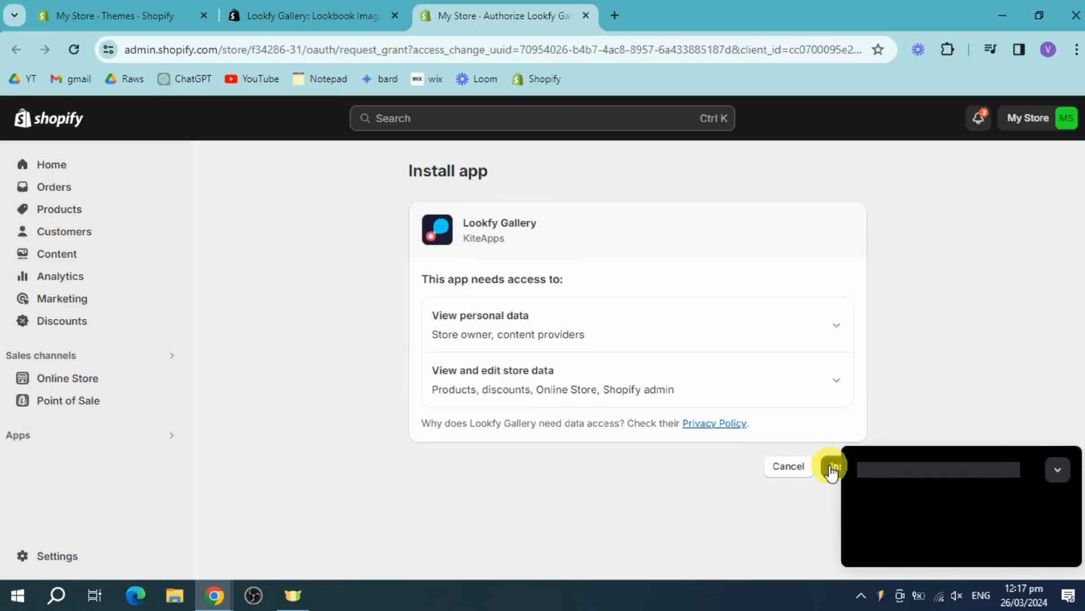
click(831, 467)
click(1057, 442)
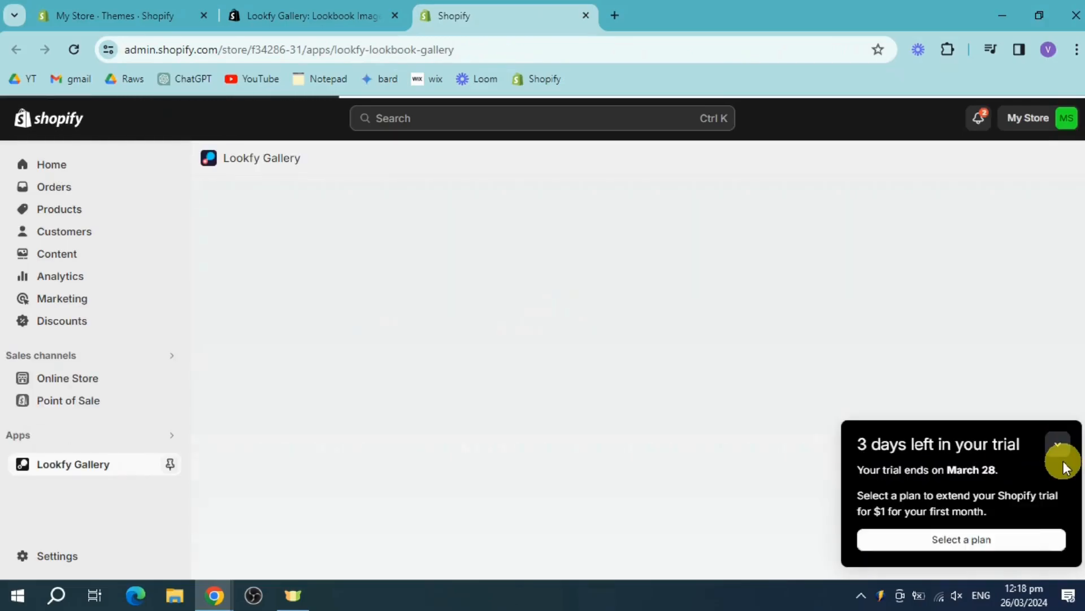
click(1052, 438)
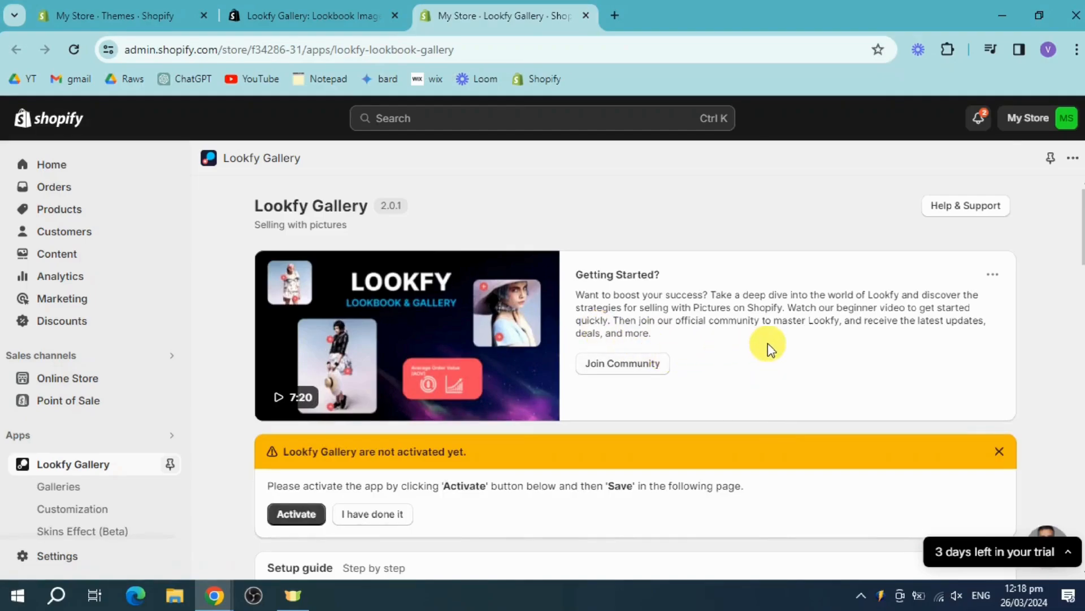
Activate the Lookfy App Scripts embed in the Dawn theme, save it, and mark the activation as done in Lookfy Gallery
scroll(769, 351, down, 3)
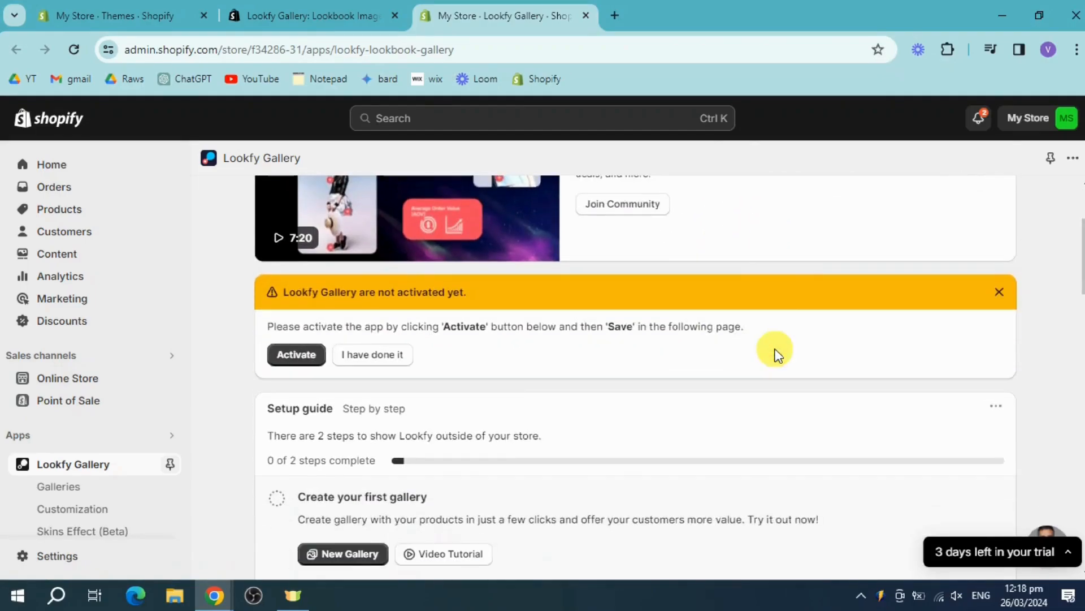
click(298, 356)
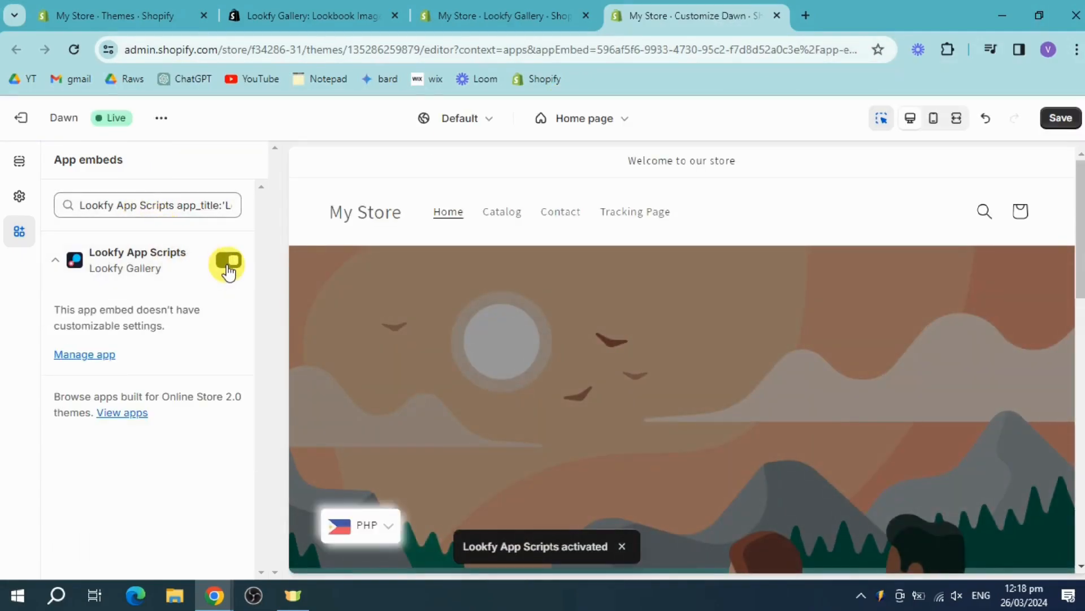
click(228, 263)
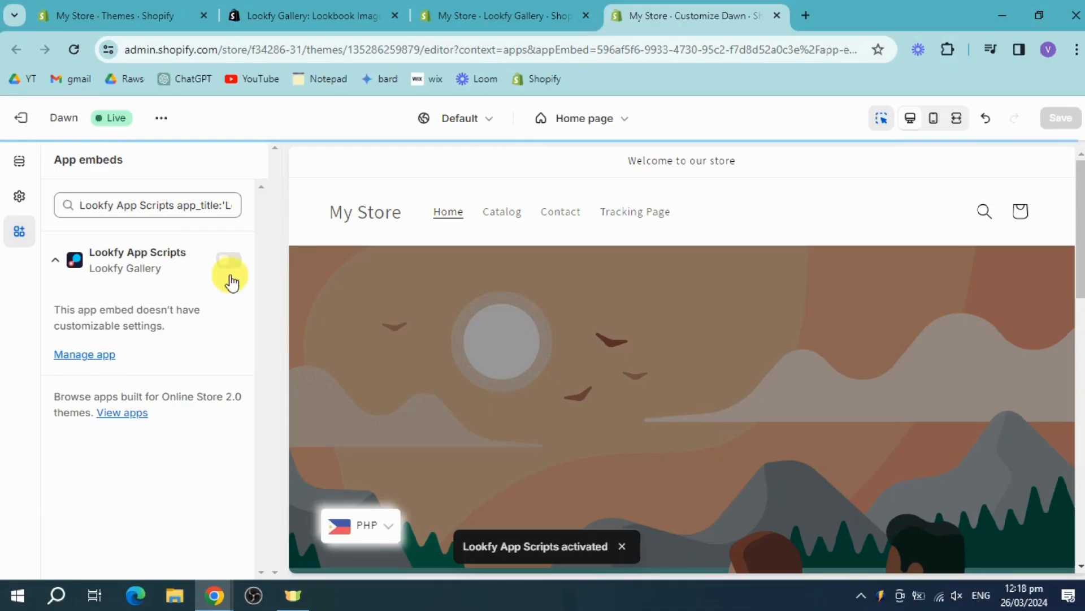
click(230, 262)
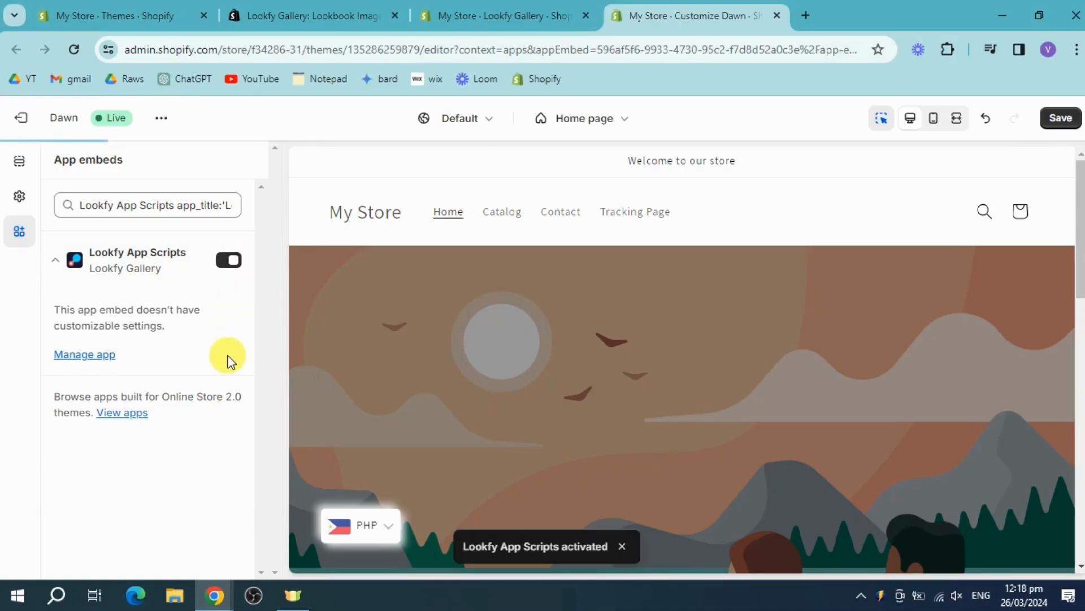
click(1057, 124)
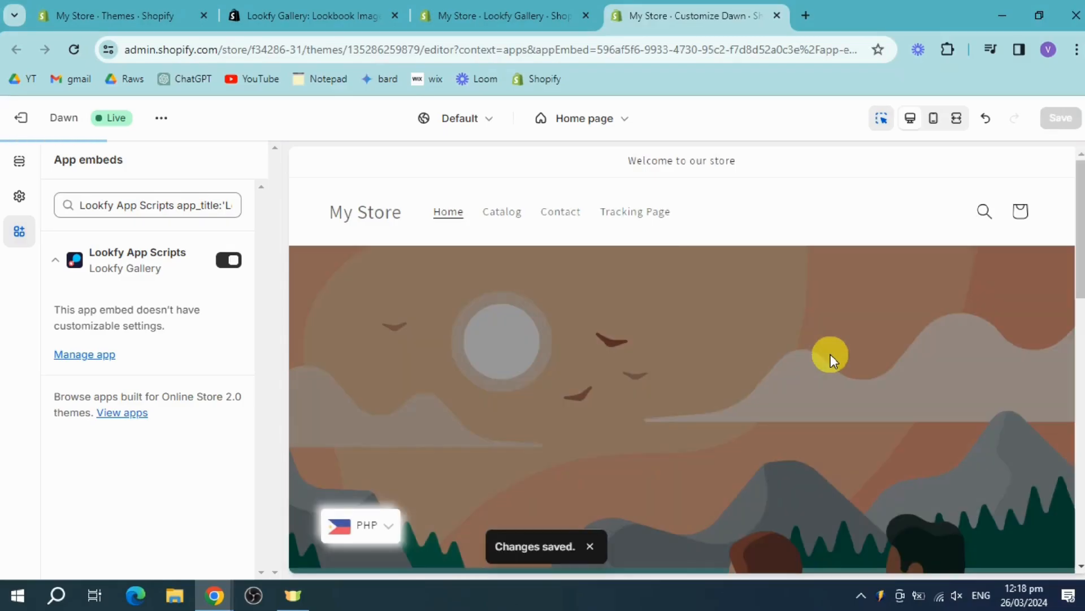
click(536, 8)
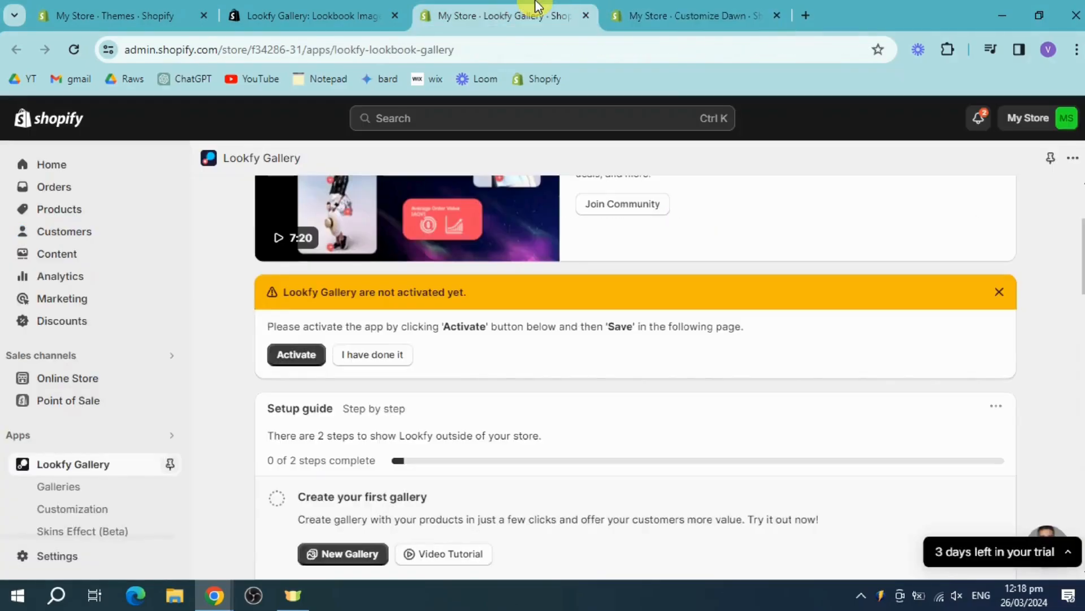
click(384, 354)
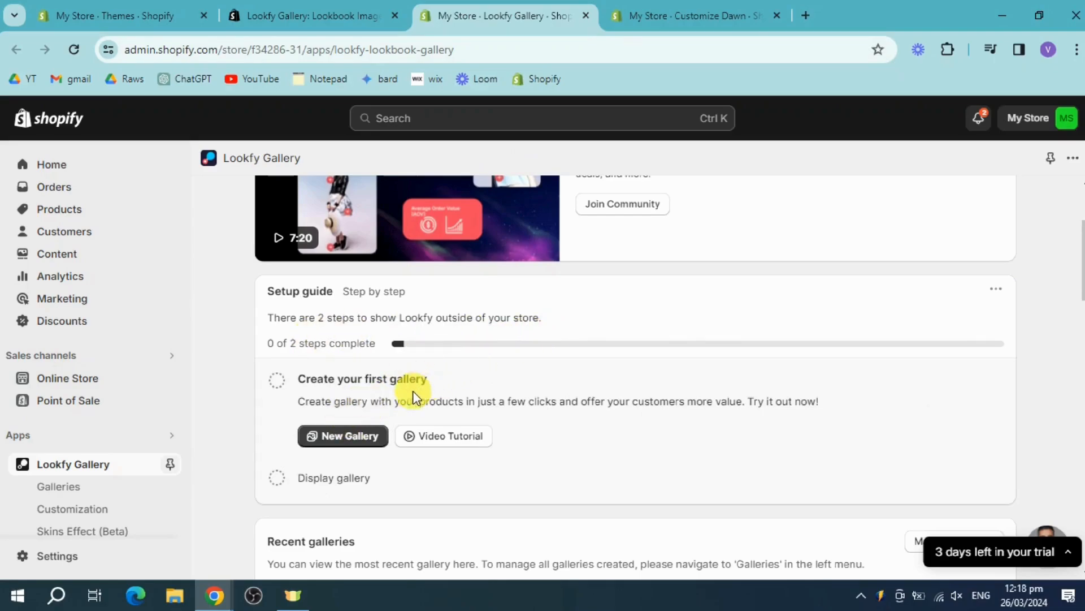
Start a new gallery of the Shop The Look type from the Clothing & Fashion template with Multiple Columns
click(338, 438)
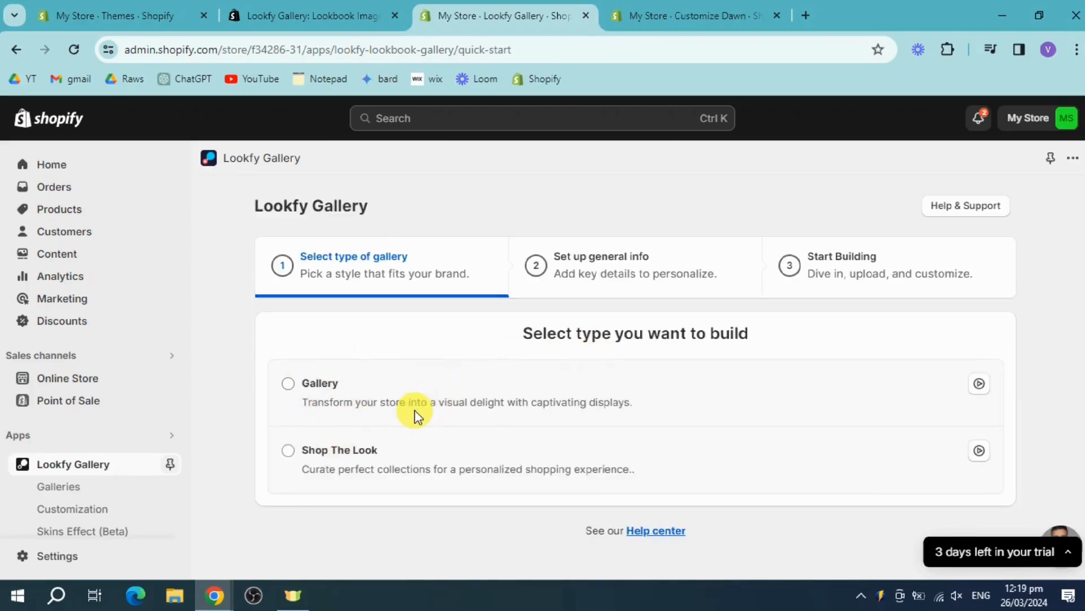
click(339, 450)
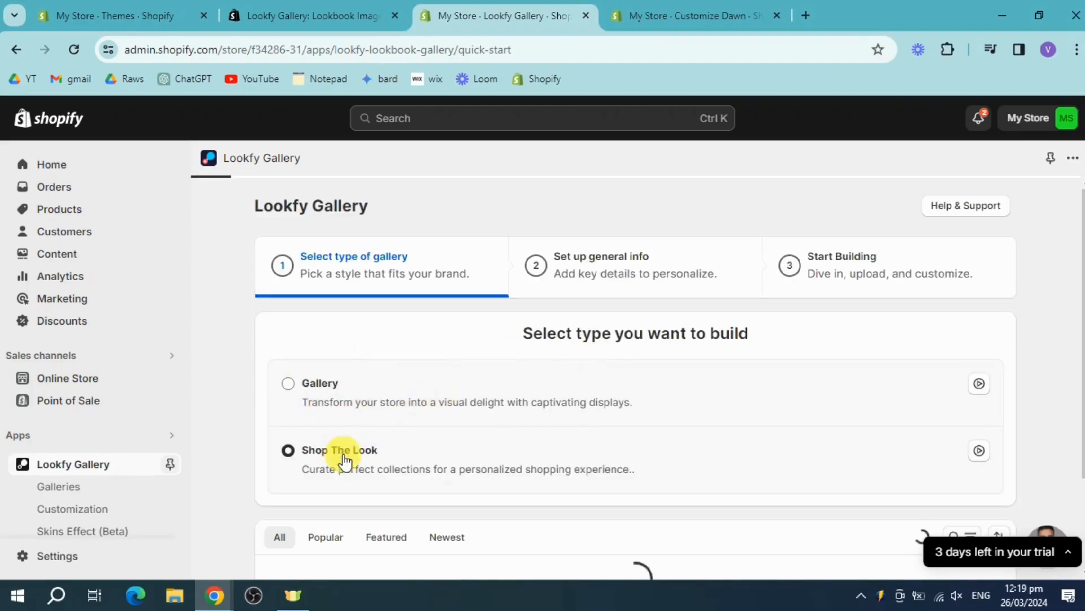
scroll(561, 459, down, 1)
scroll(561, 460, down, 5)
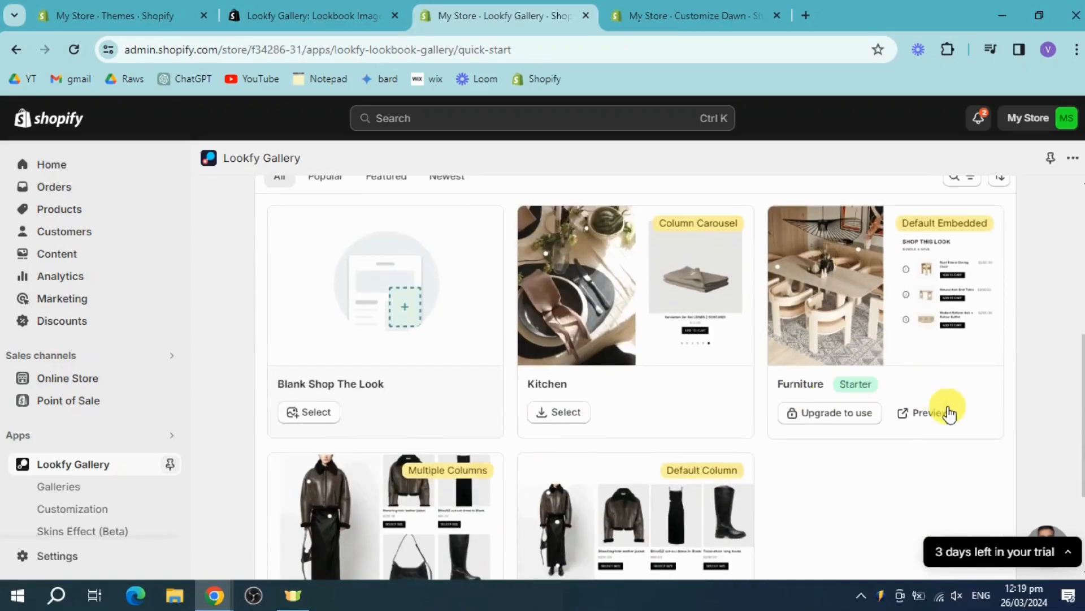
scroll(728, 465, down, 3)
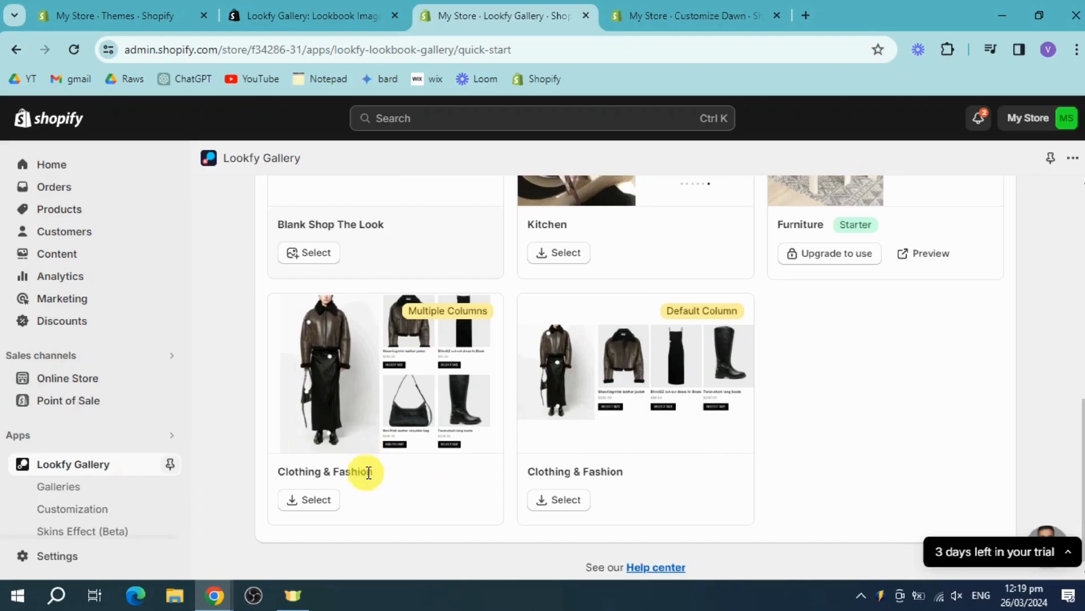
click(316, 500)
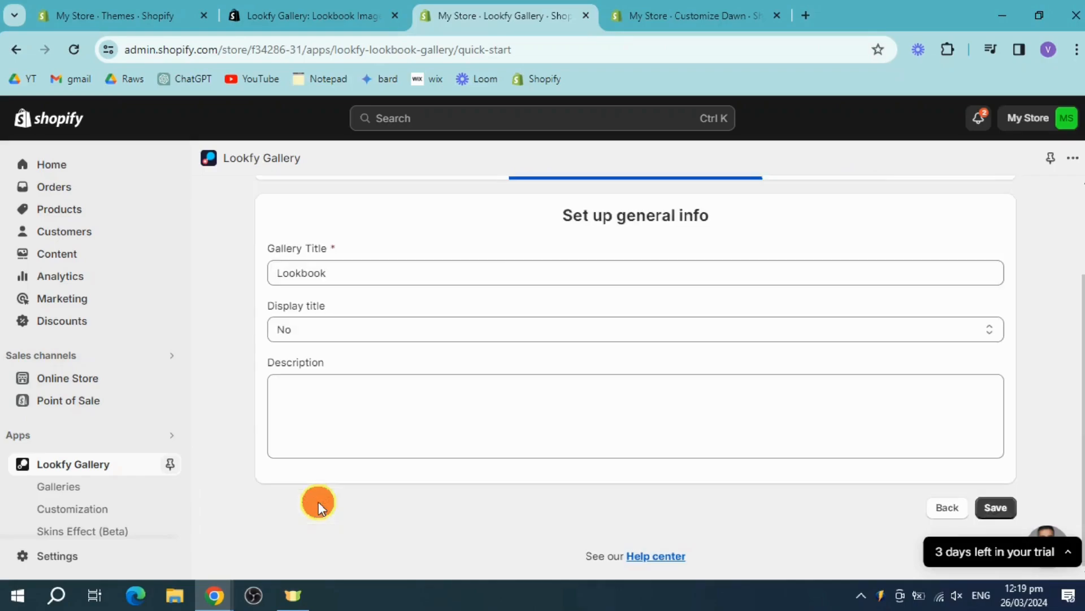
Title the gallery "Lookbook for Men", set Display title to Title, and save the general info
click(342, 266)
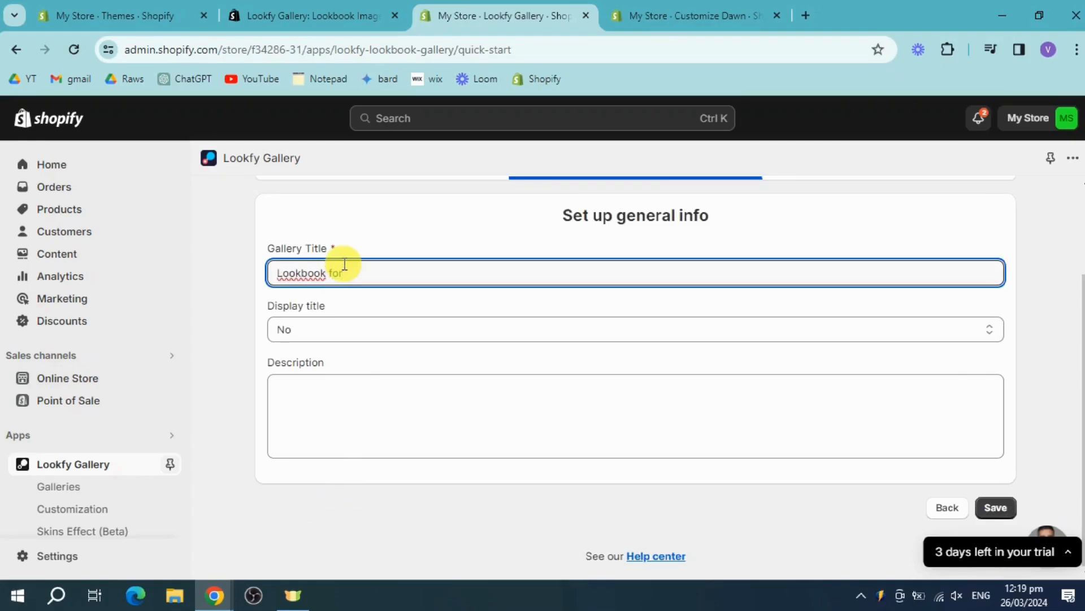
click(368, 334)
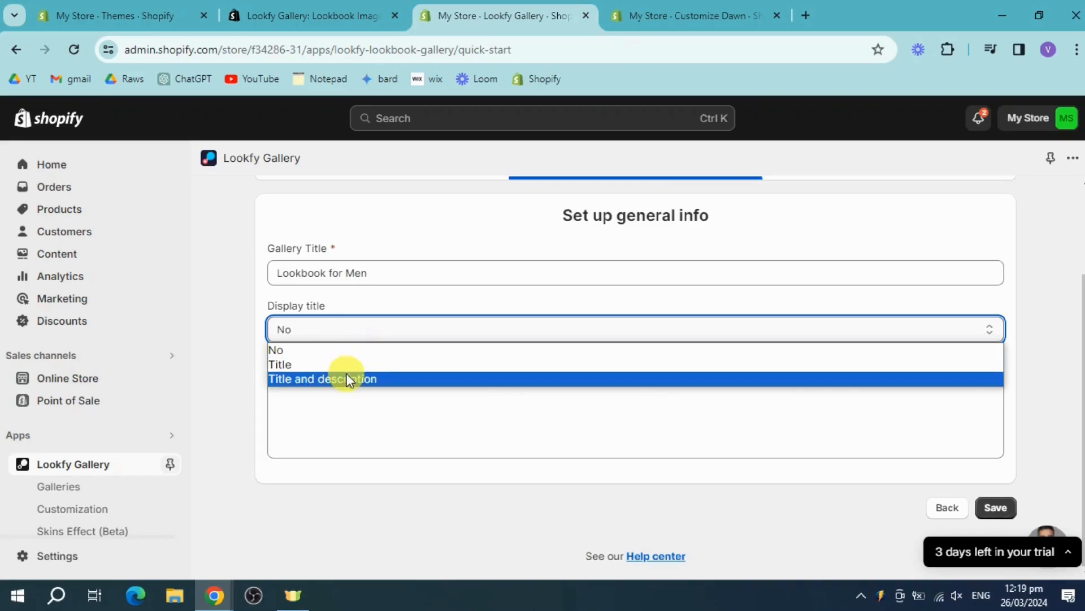
click(359, 365)
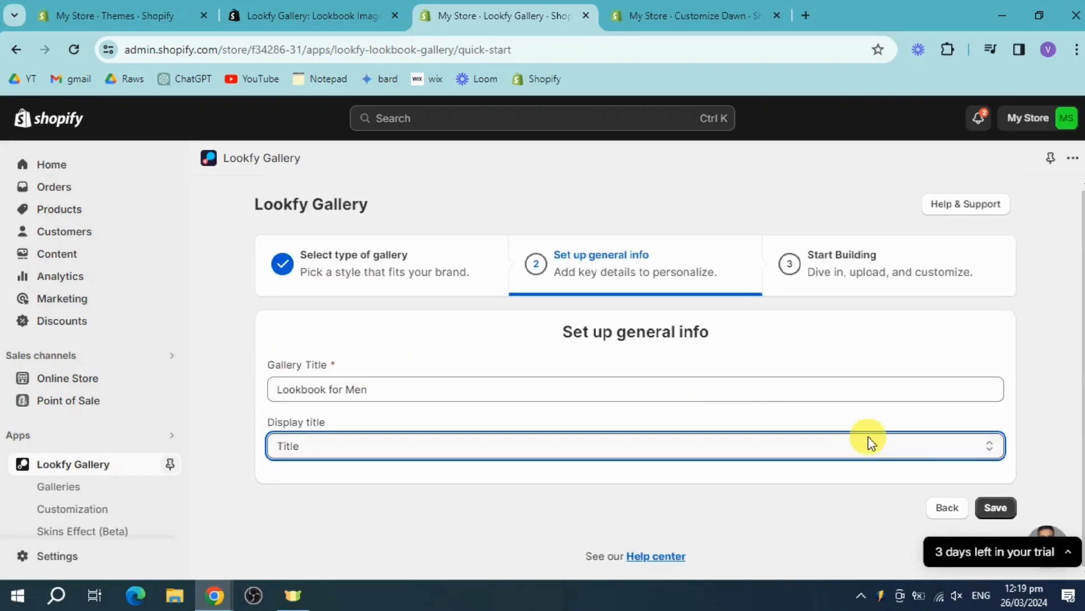
click(995, 507)
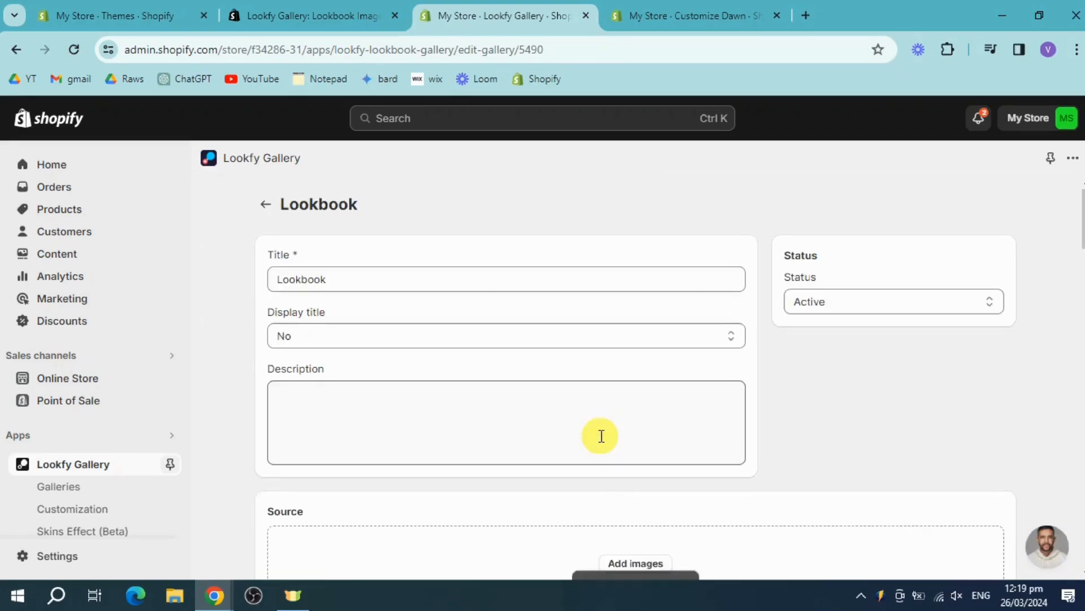
Upload 81Z55oW52KL._AC_SY500_, asset1_cxnmarksandspencer_com and Simple & Cool T-shirt front from Pictures as the gallery's source files
scroll(719, 380, down, 4)
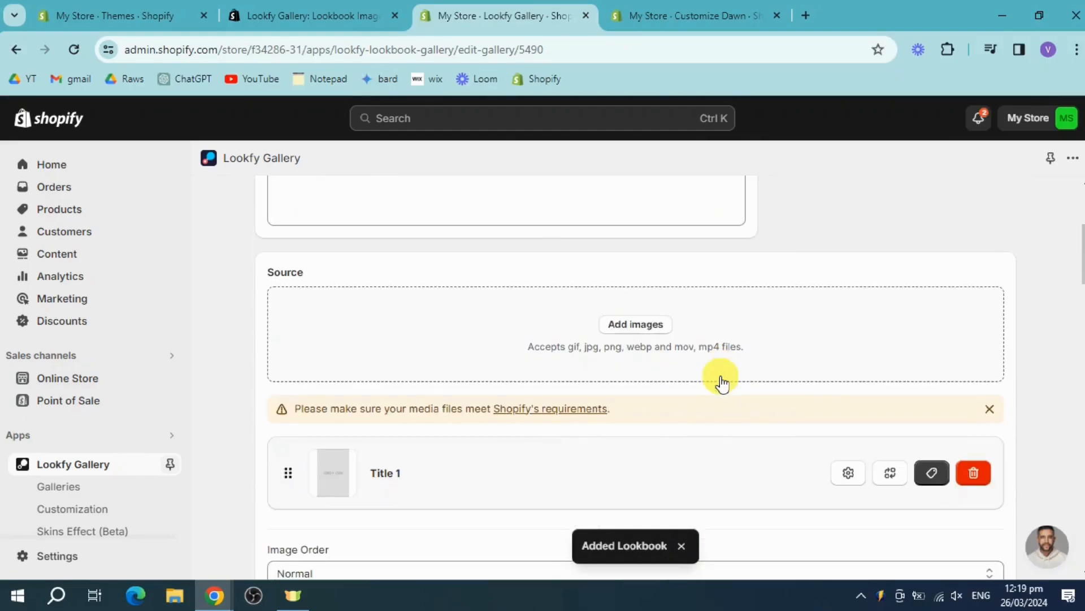
scroll(758, 352, down, 1)
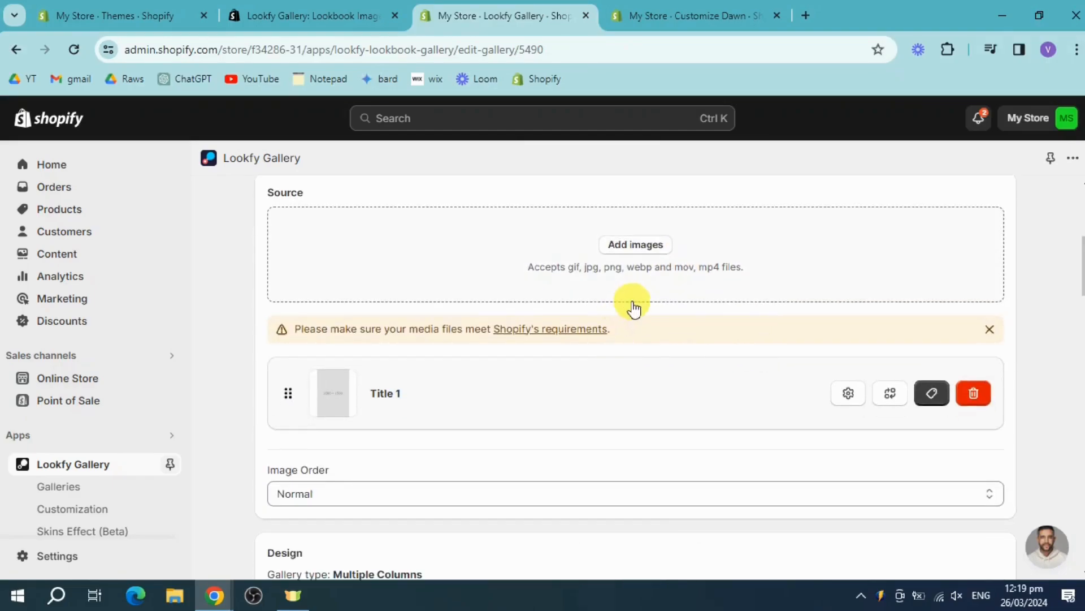
click(649, 245)
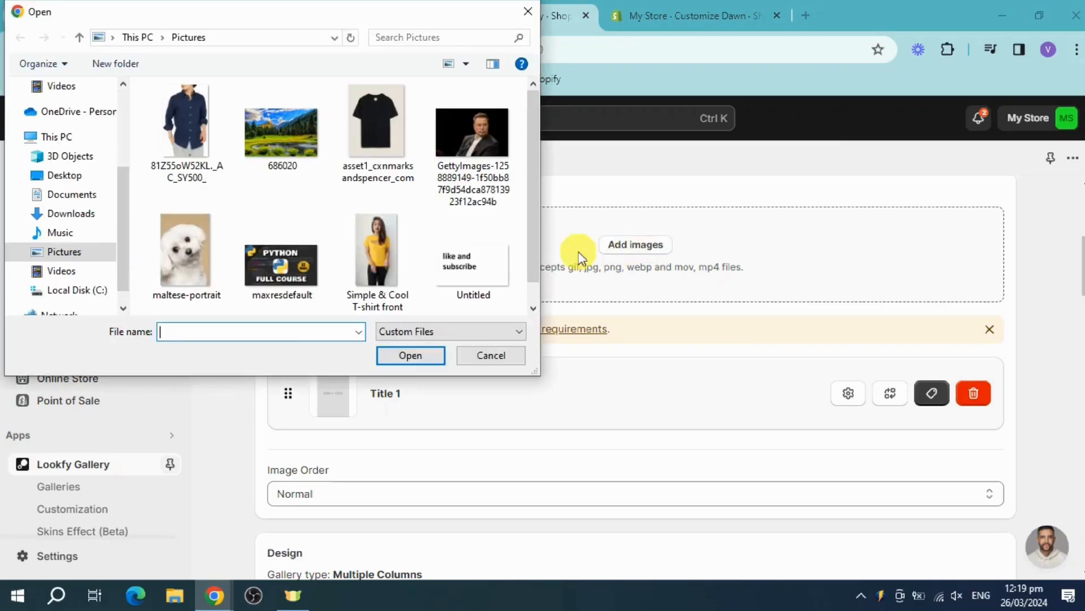
click(188, 157)
ctrl+click(406, 148)
ctrl+click(404, 260)
click(404, 358)
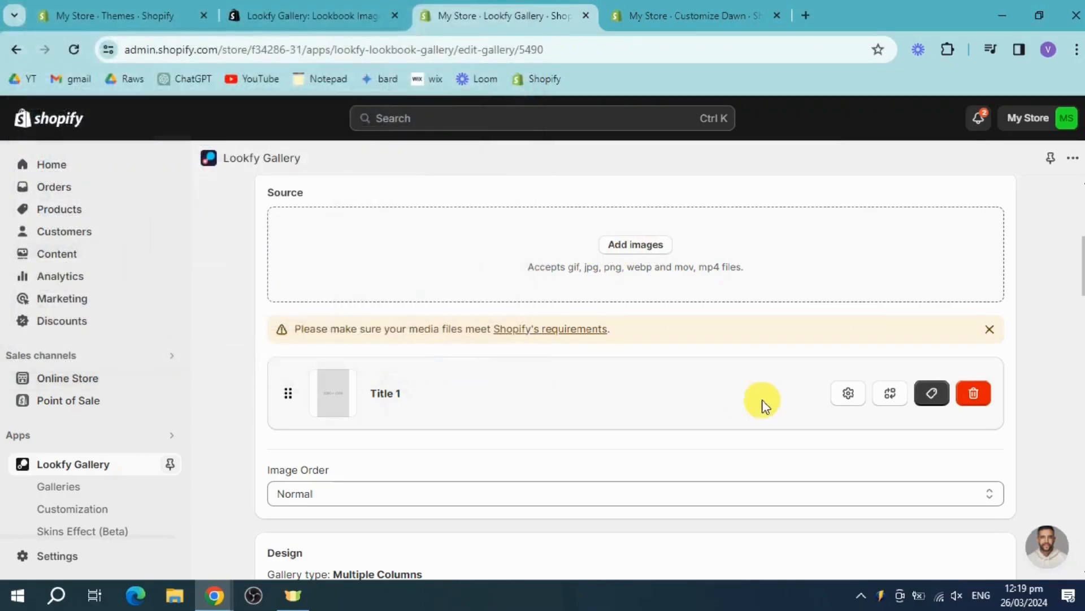
Delete the Title 1 placeholder from the gallery's source images
scroll(766, 411, down, 4)
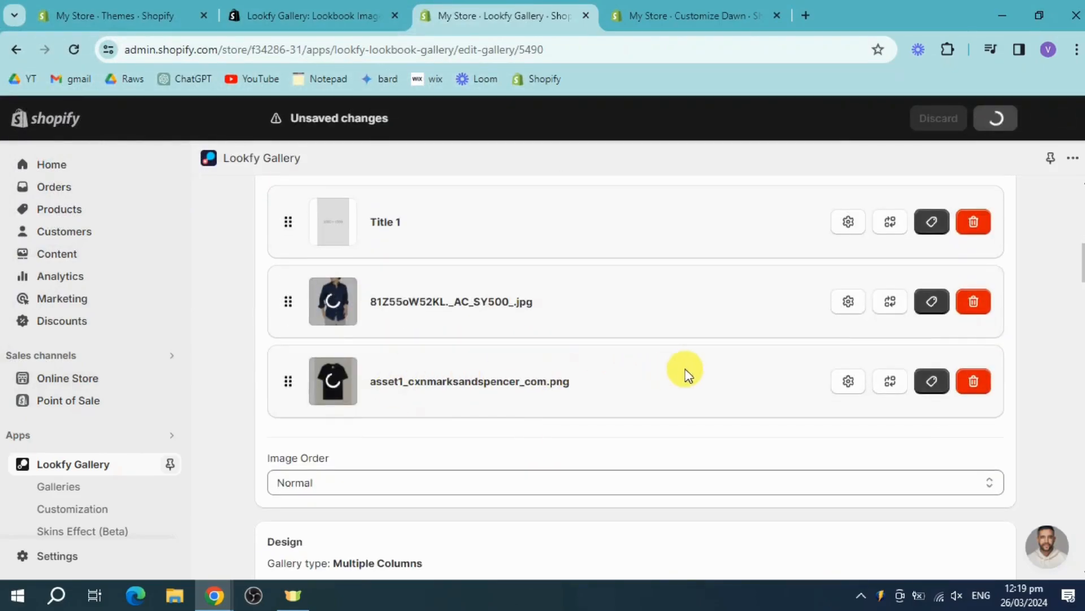
scroll(396, 362, up, 3)
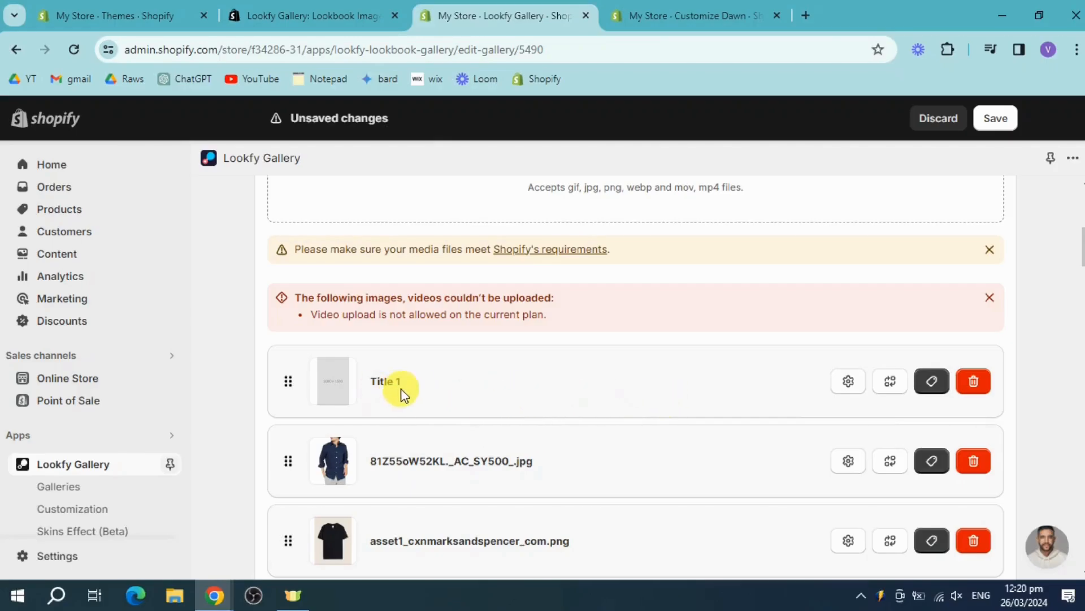
click(973, 384)
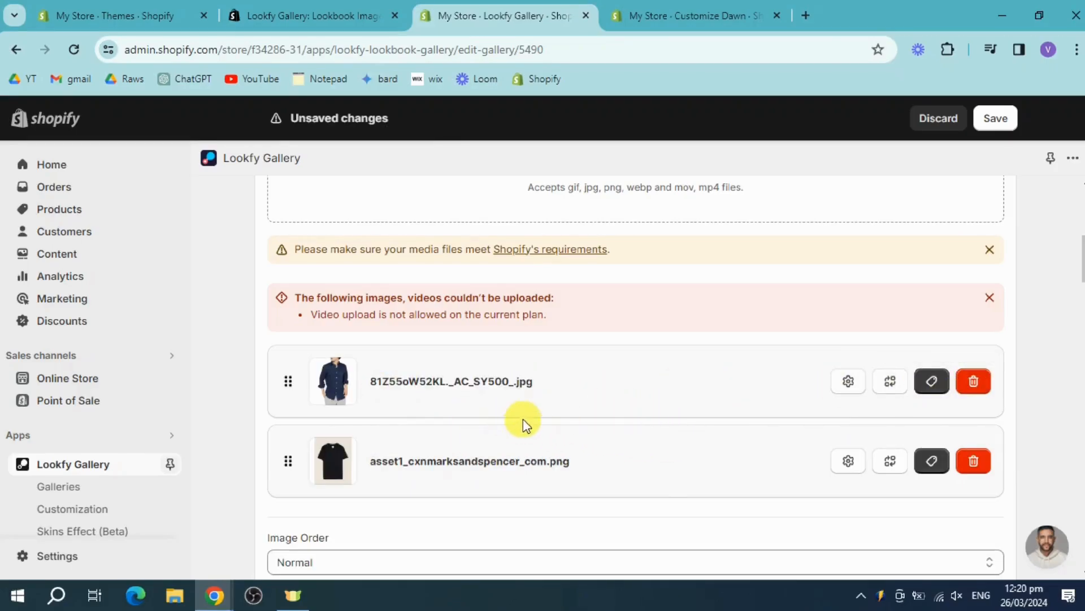
Change the gallery's design type to Column Carousel, keeping the image order at Normal
scroll(543, 421, up, 1)
scroll(552, 417, down, 2)
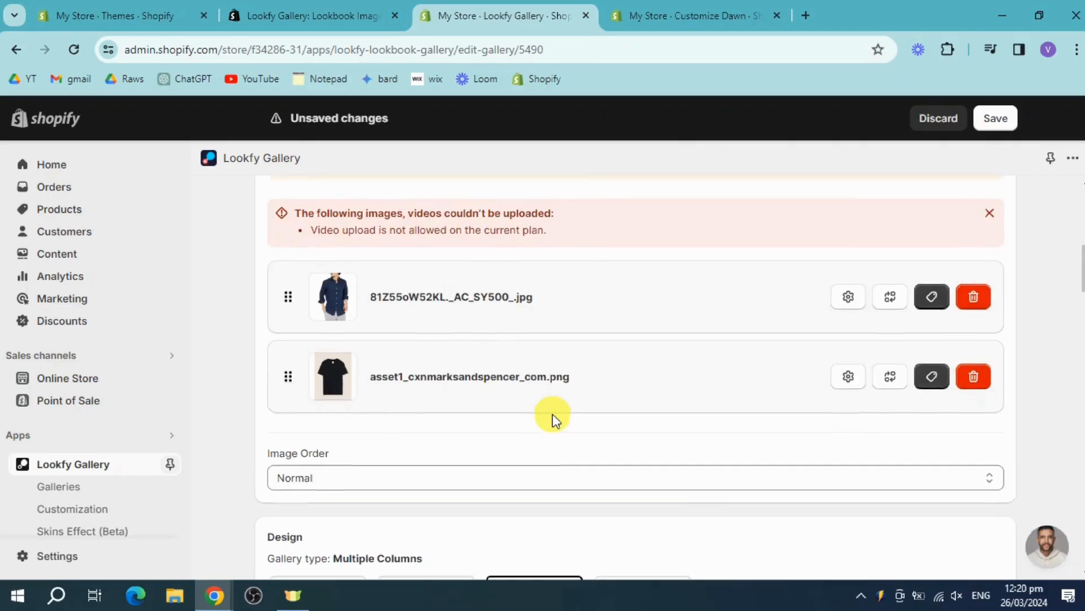
scroll(373, 399, down, 1)
scroll(328, 413, down, 3)
click(329, 247)
click(330, 249)
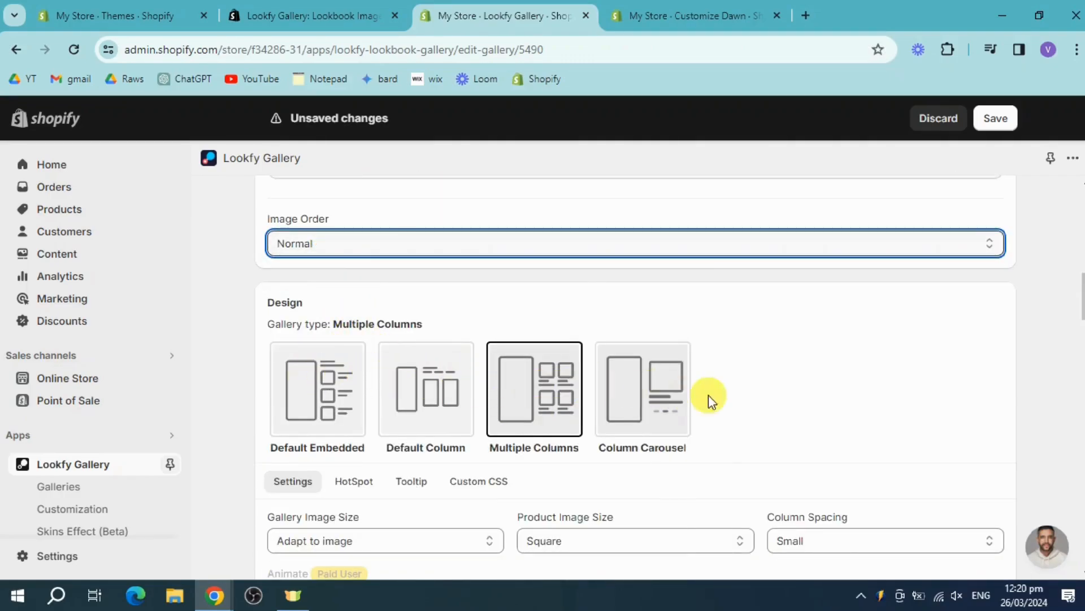
click(643, 410)
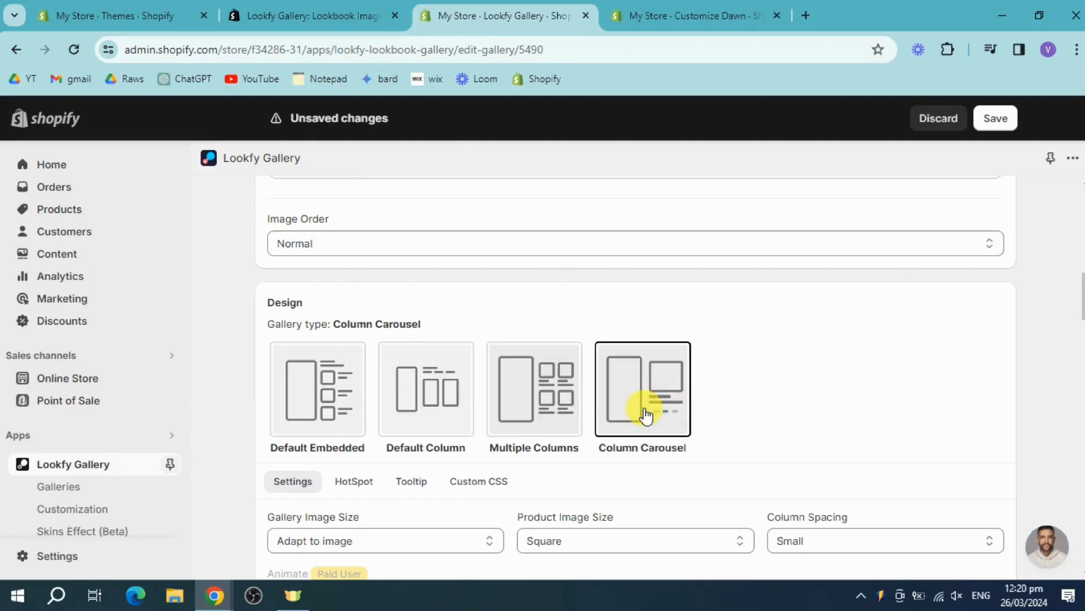
Set the Product Image Size to Adapt to image and keep Column Spacing at Small
scroll(815, 428, down, 3)
scroll(815, 428, down, 3)
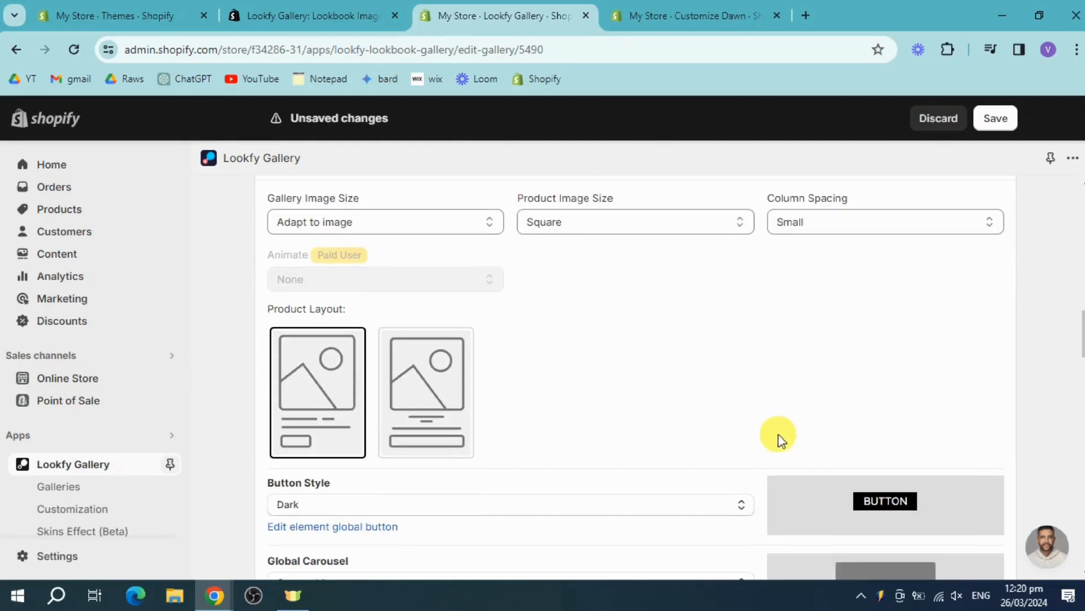
click(603, 225)
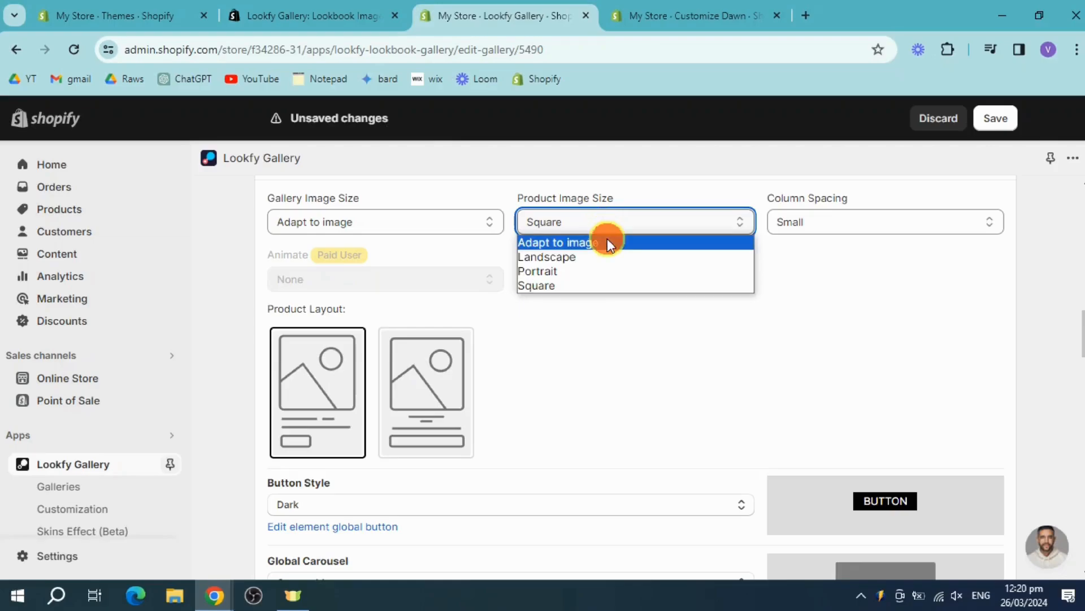
click(607, 242)
click(819, 228)
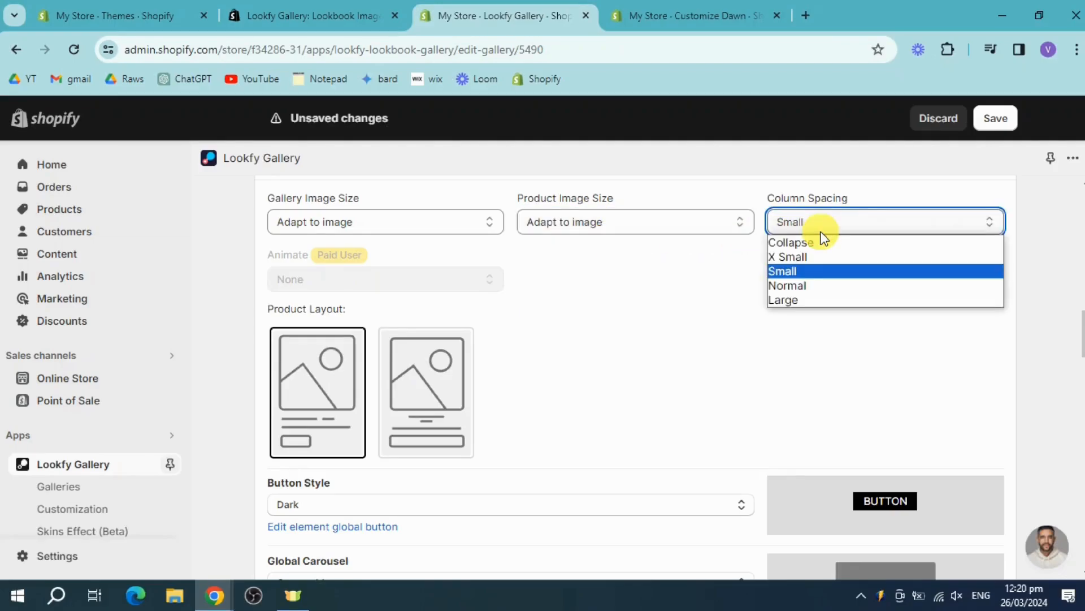
click(690, 318)
Review the available Button Style and Global Carousel options in the gallery's design settings
scroll(745, 347, down, 3)
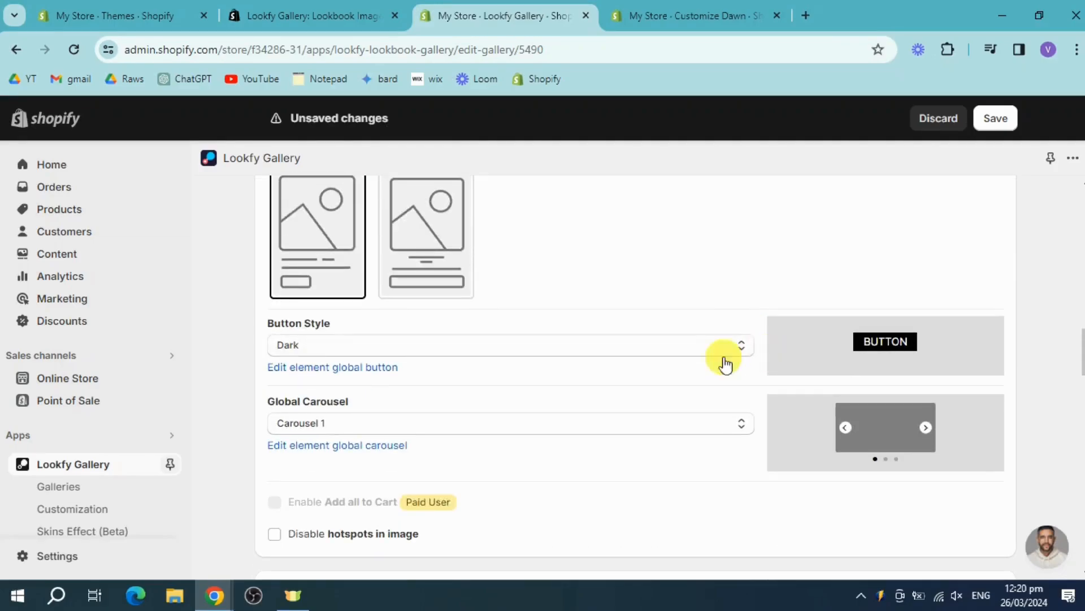
click(563, 348)
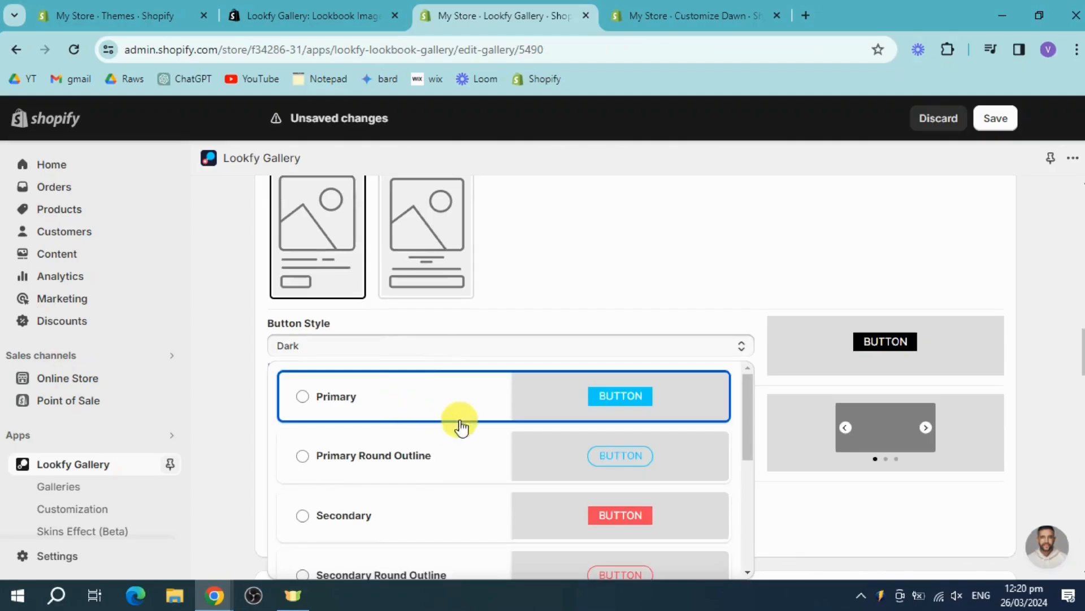
scroll(691, 451, down, 3)
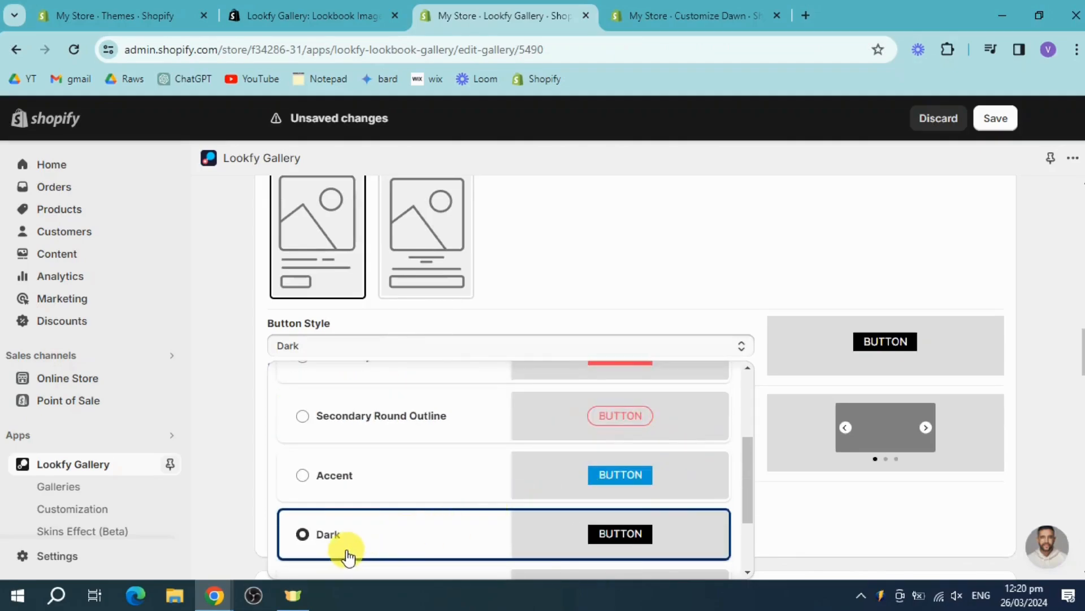
click(576, 342)
scroll(474, 435, down, 1)
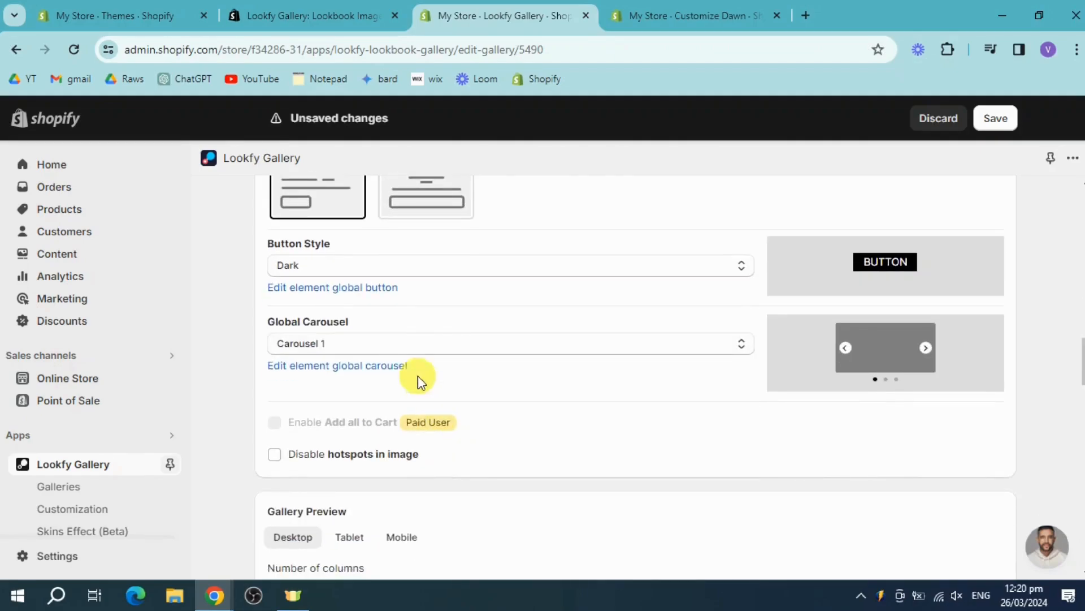
click(441, 350)
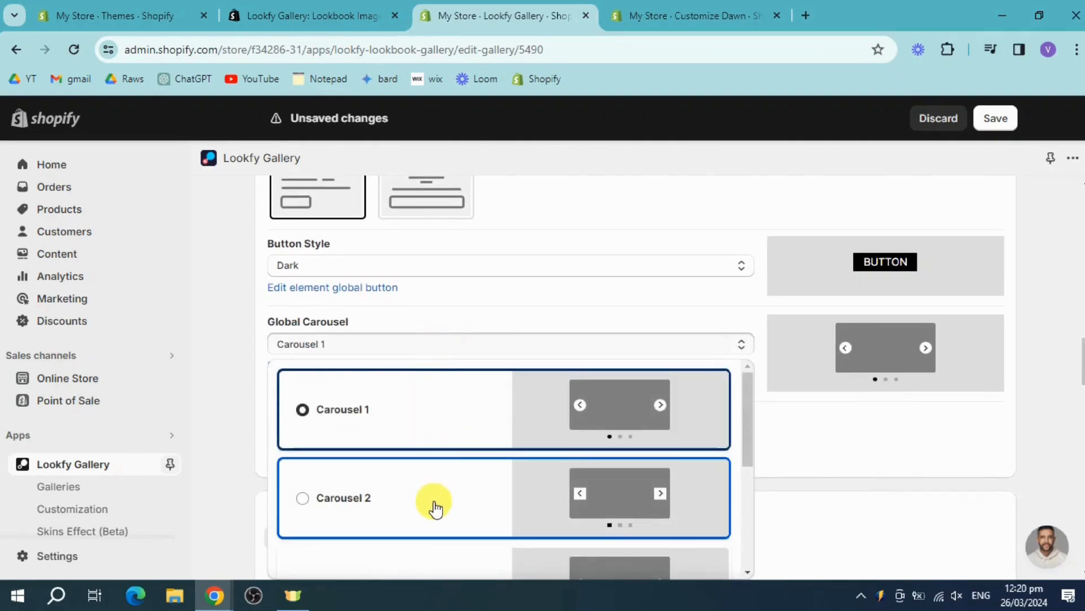
scroll(431, 504, down, 3)
click(655, 310)
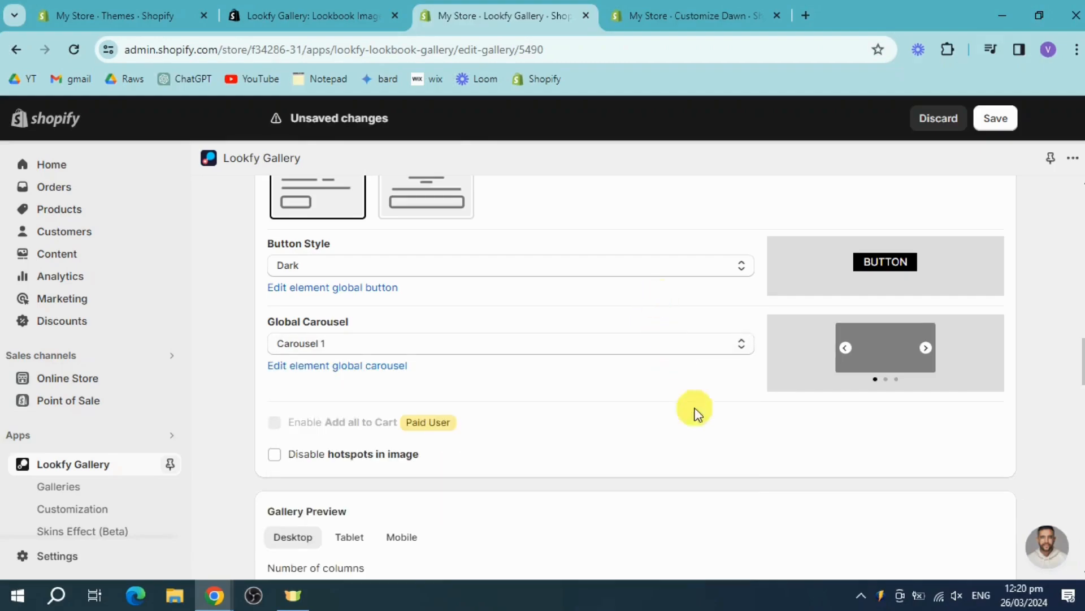
Check the desktop gallery preview and save the gallery
scroll(696, 412, down, 4)
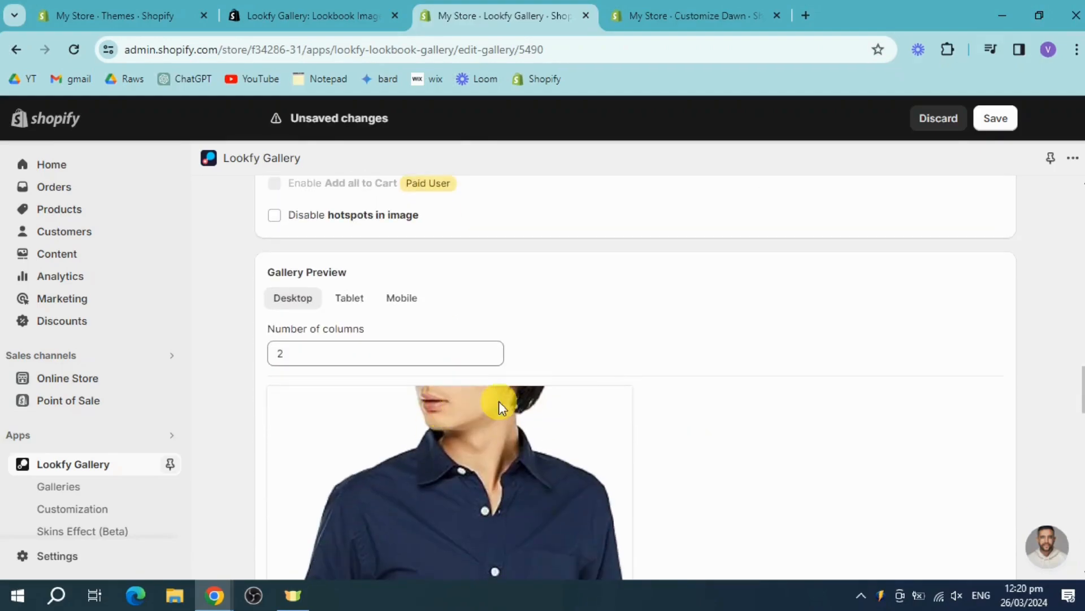
scroll(679, 402, down, 4)
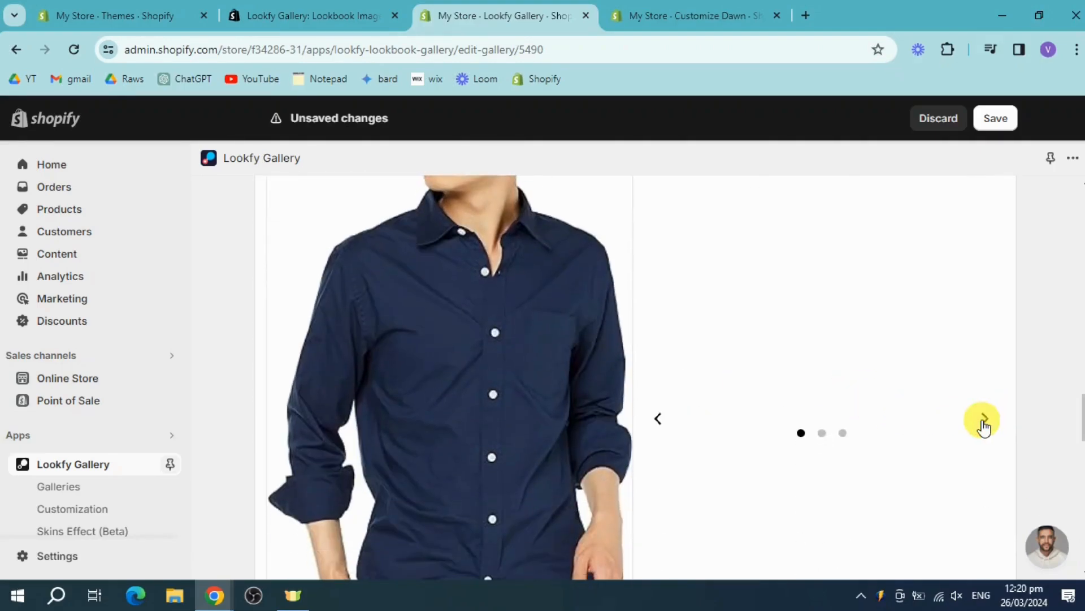
scroll(562, 426, up, 6)
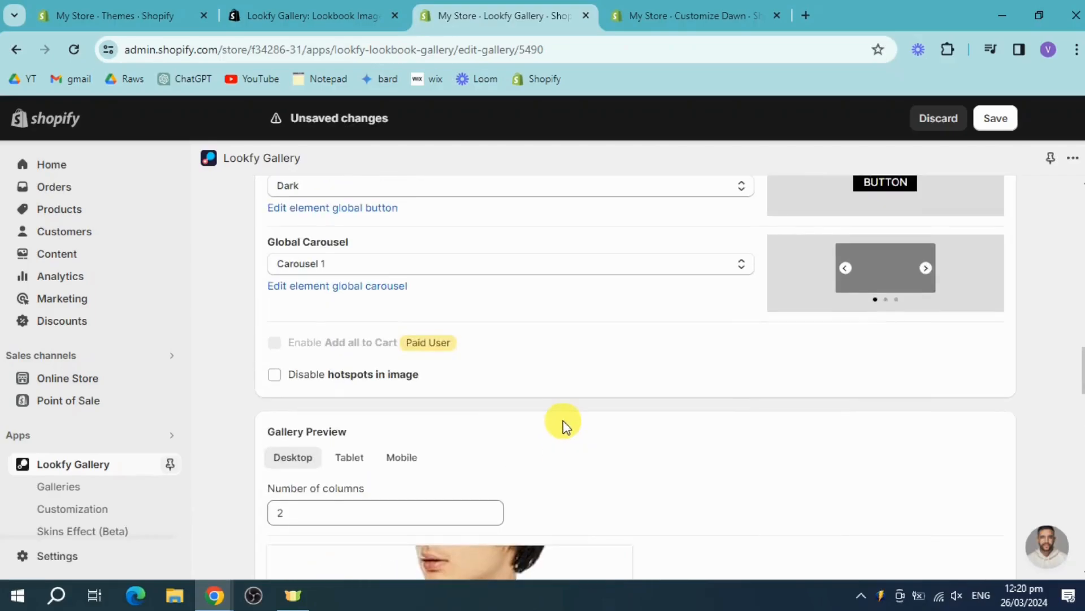
scroll(563, 425, down, 12)
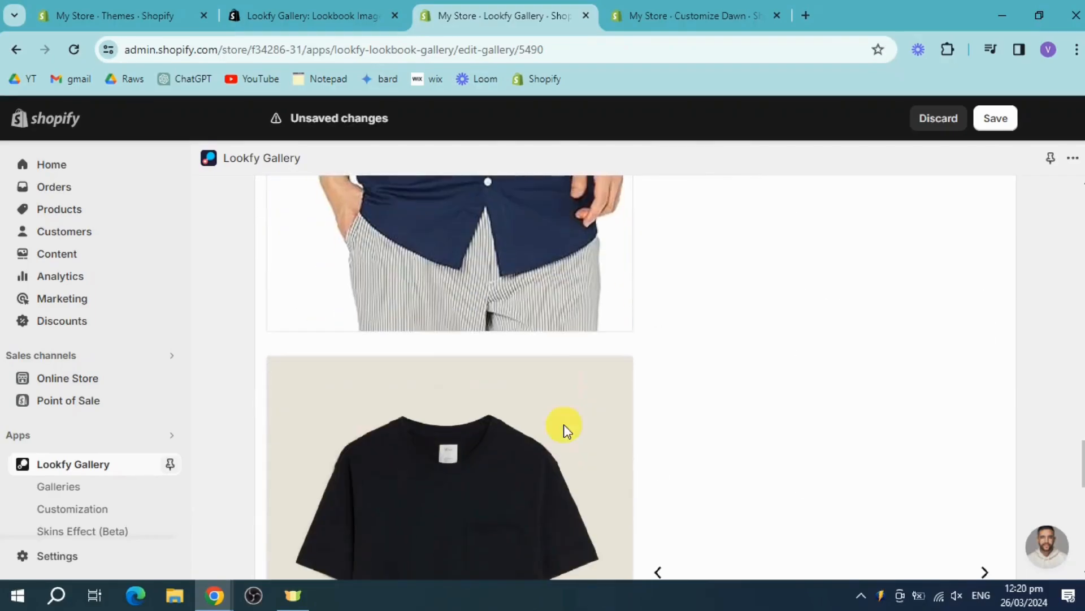
scroll(572, 425, down, 10)
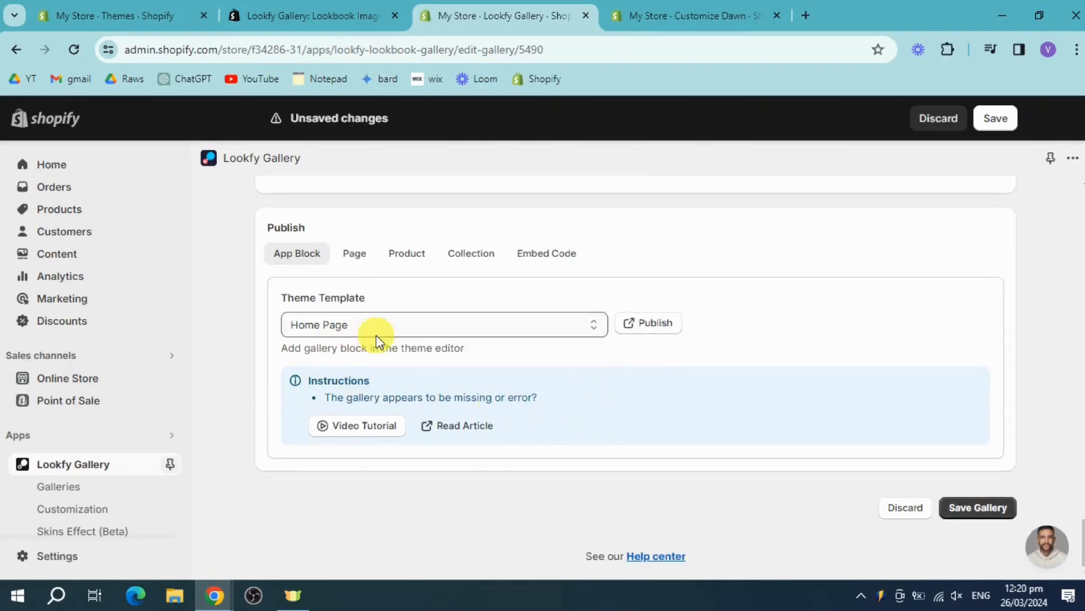
click(1013, 507)
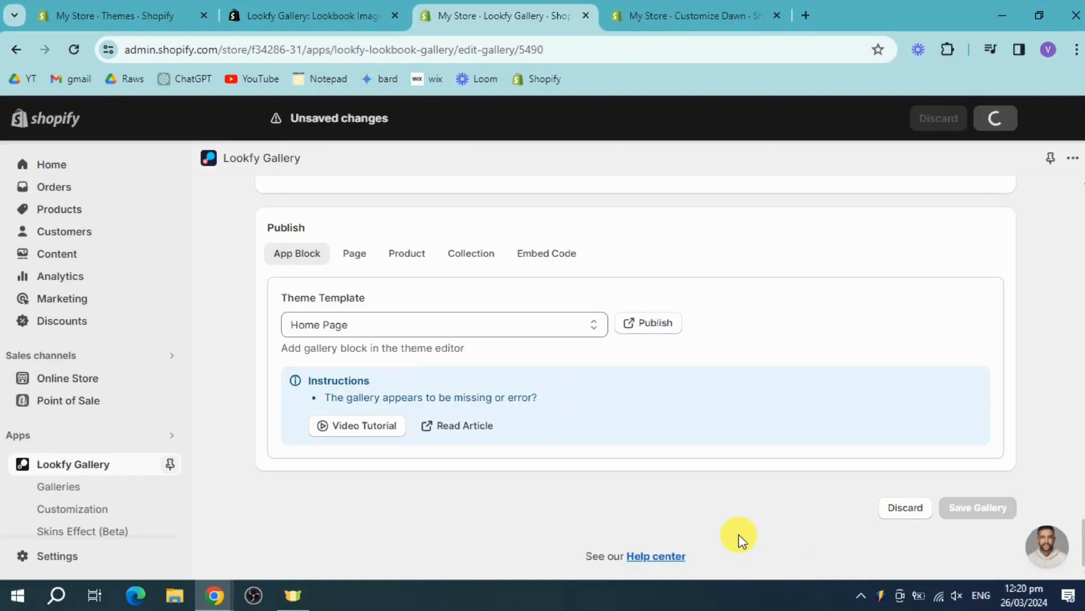
Publish the gallery as an app block on the Home Page template and open the LookBook & Gallery block's settings
click(653, 328)
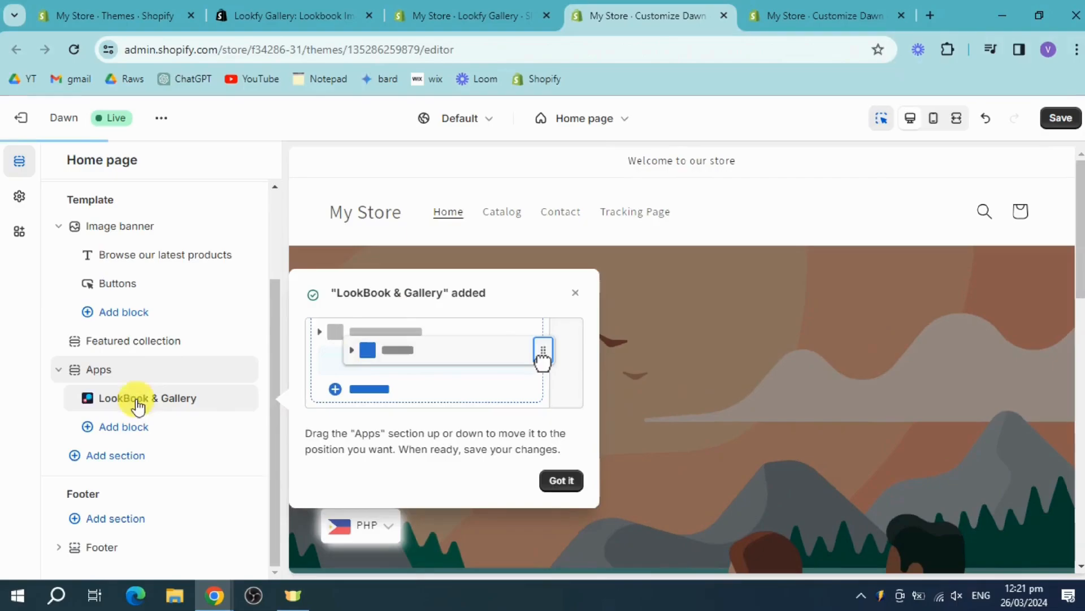
click(557, 480)
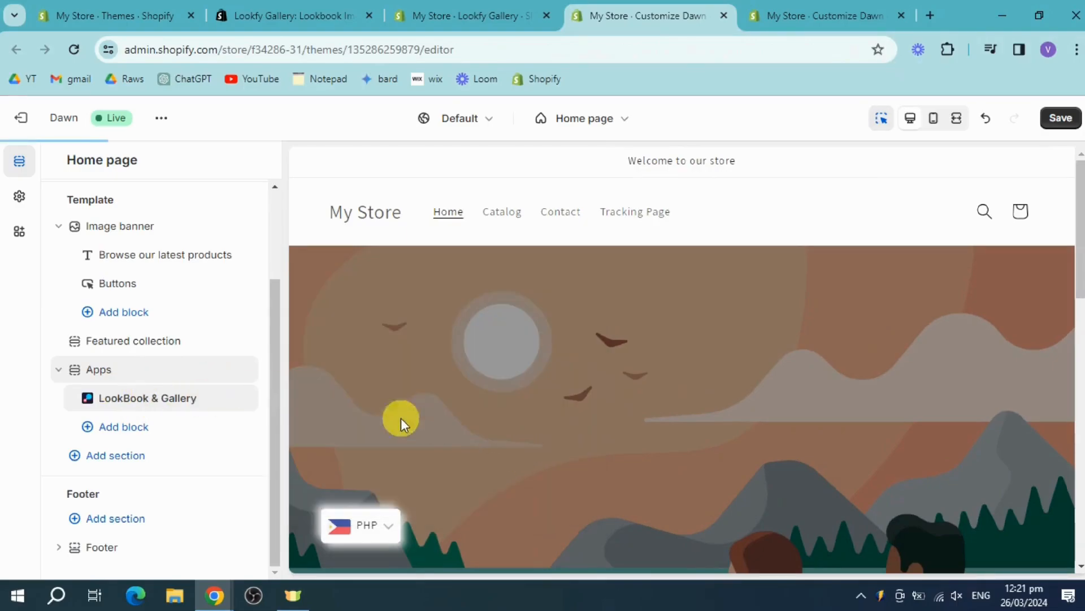
scroll(512, 406, up, 3)
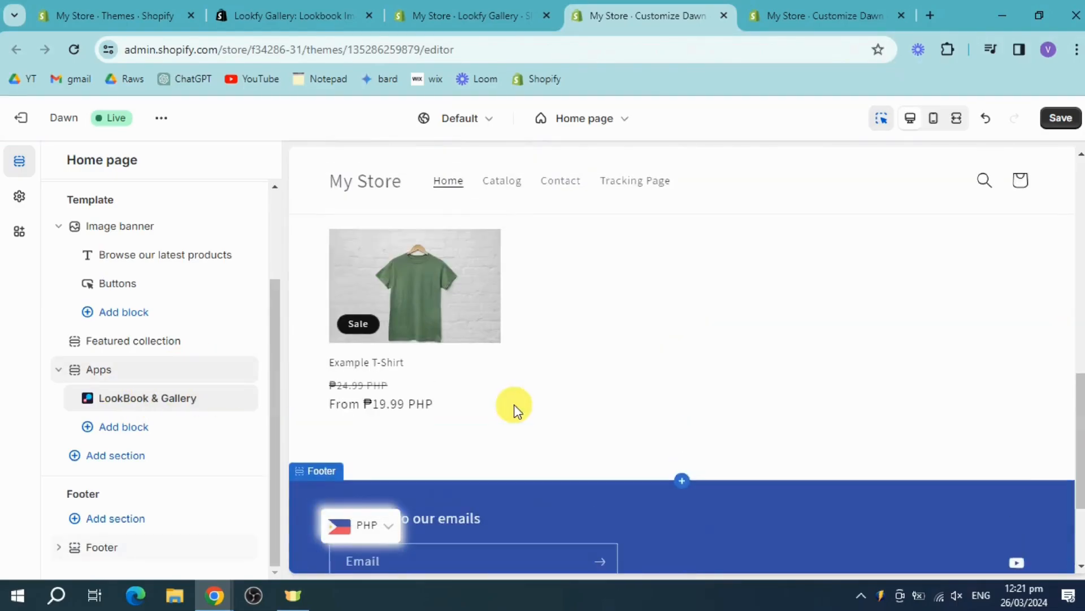
scroll(643, 401, up, 3)
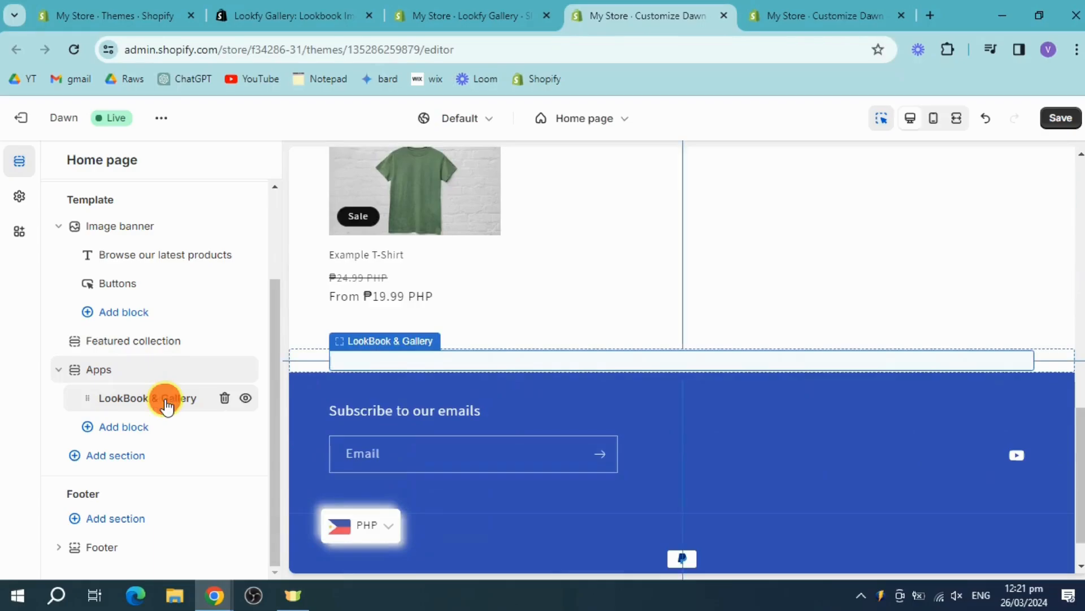
click(166, 405)
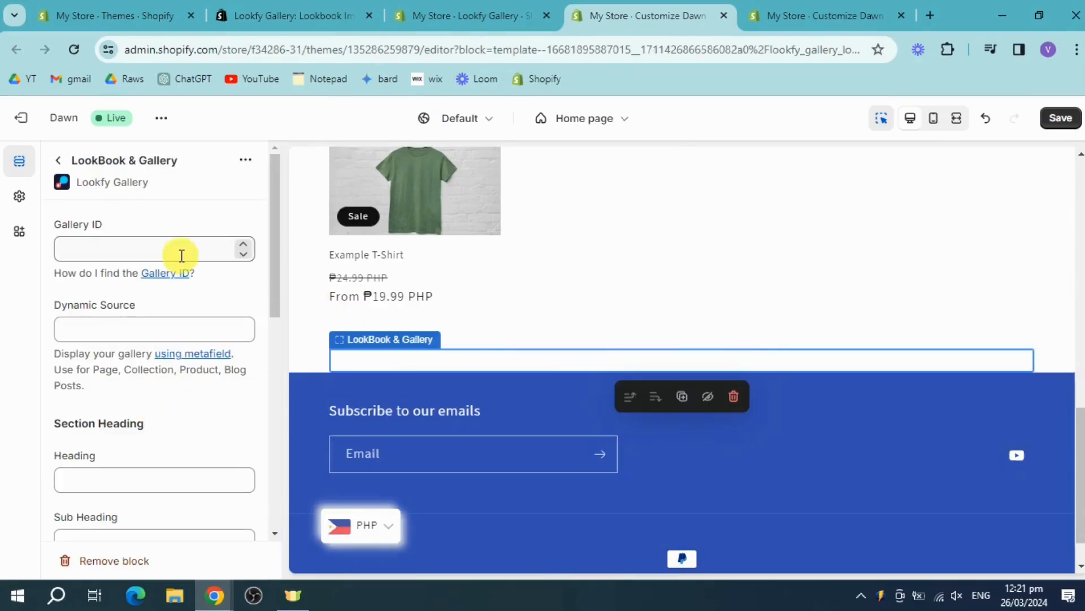
Return to the Lookfy gallery editor and show the gallery's embed code to find its gallery ID
click(512, 8)
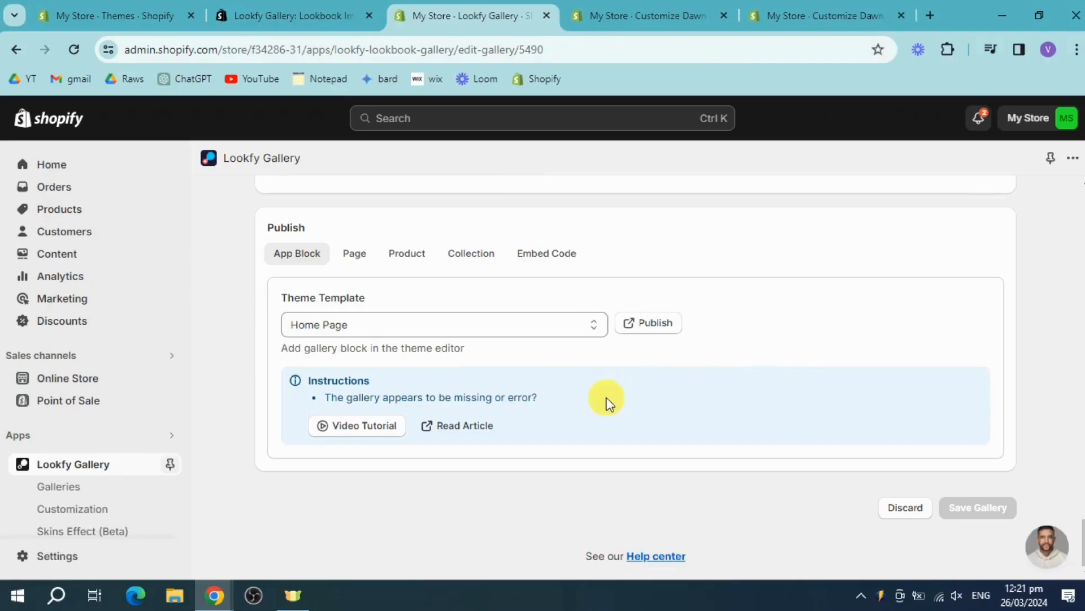
scroll(565, 424, up, 2)
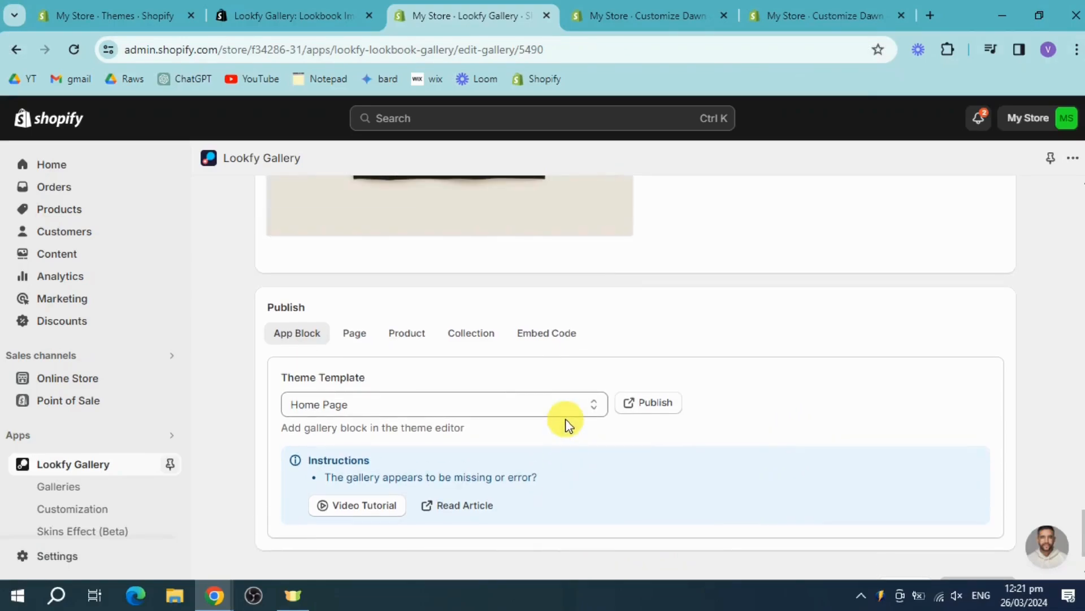
click(551, 335)
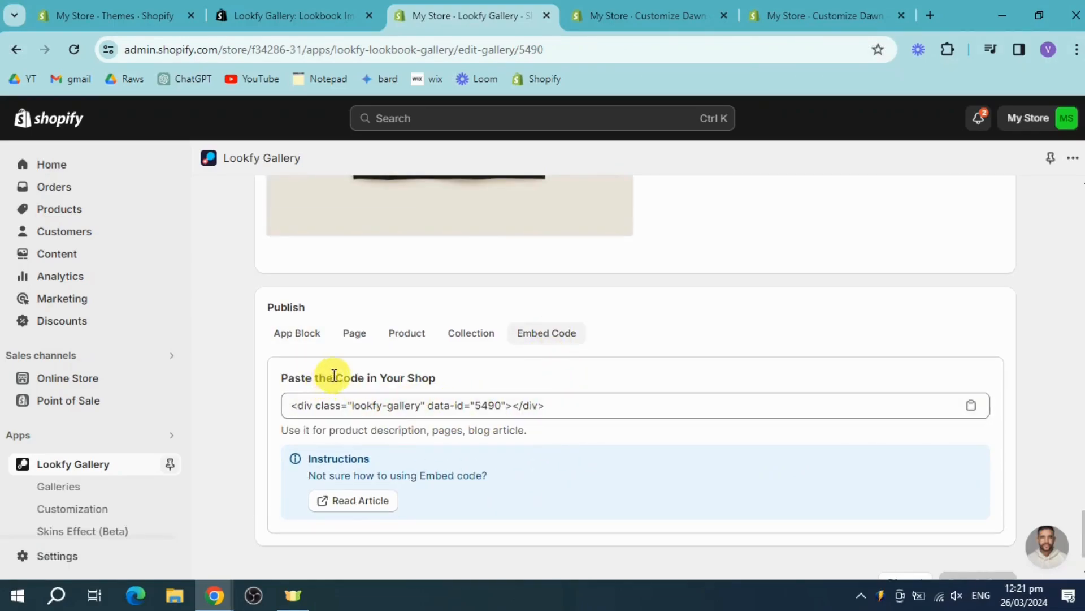
Publish the gallery on the Contact page with the location Before page content
click(354, 339)
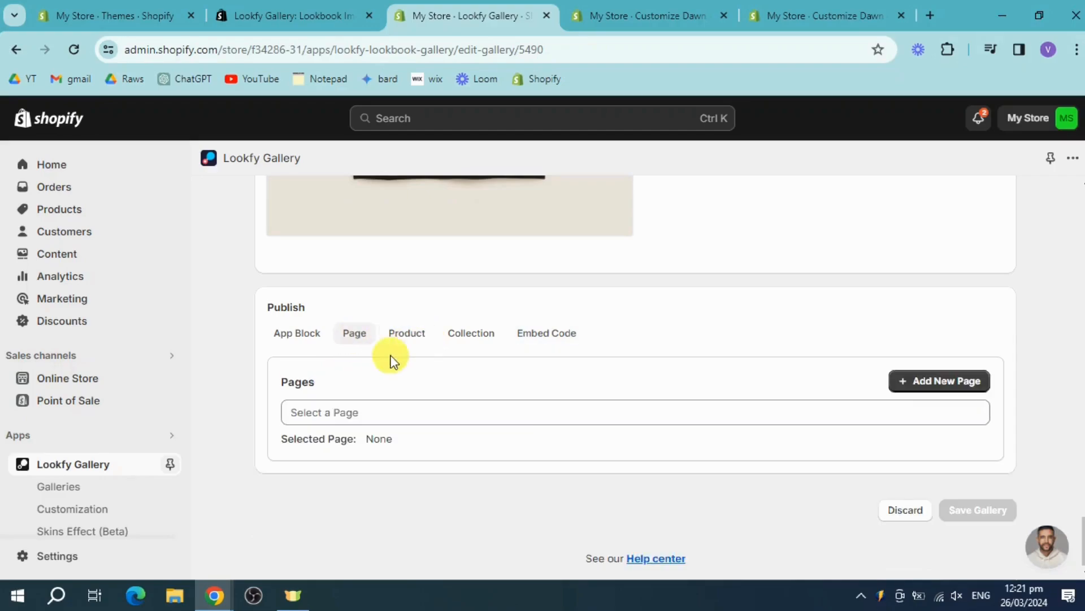
click(816, 417)
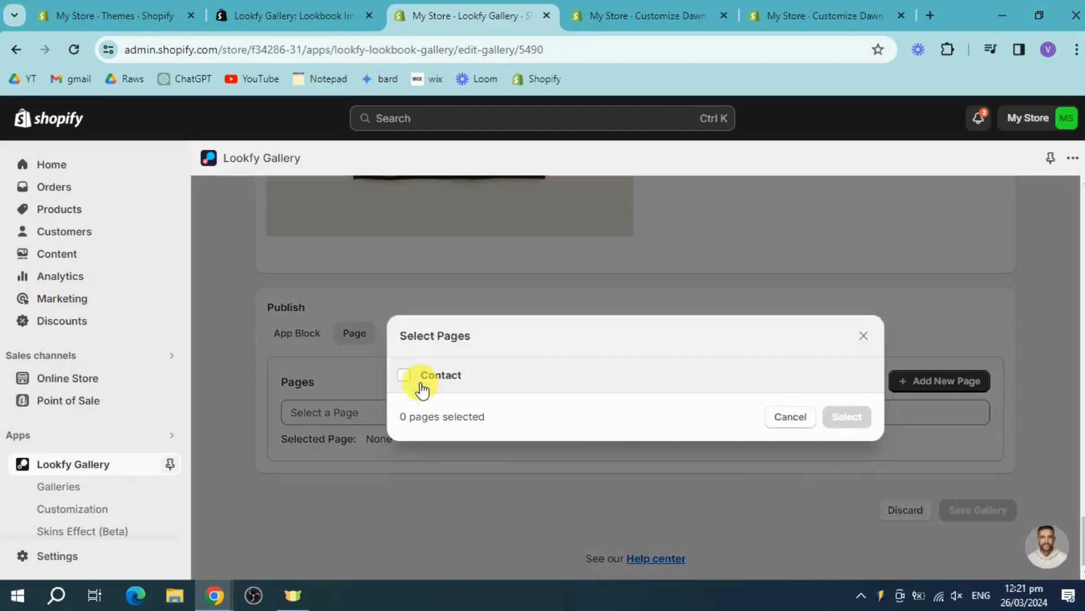
click(409, 375)
click(858, 422)
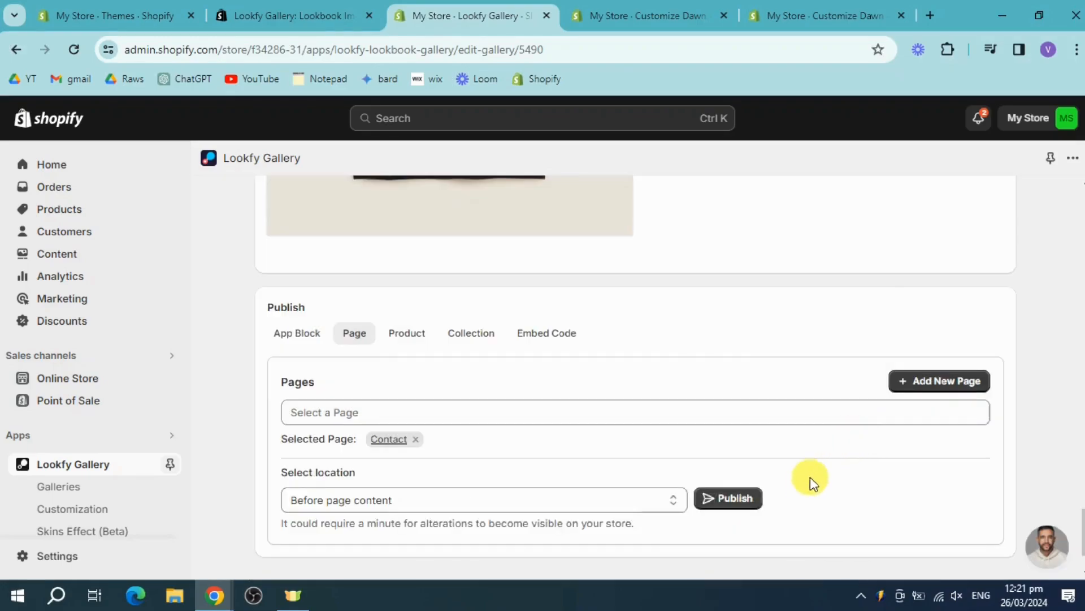
scroll(814, 477, down, 2)
click(744, 418)
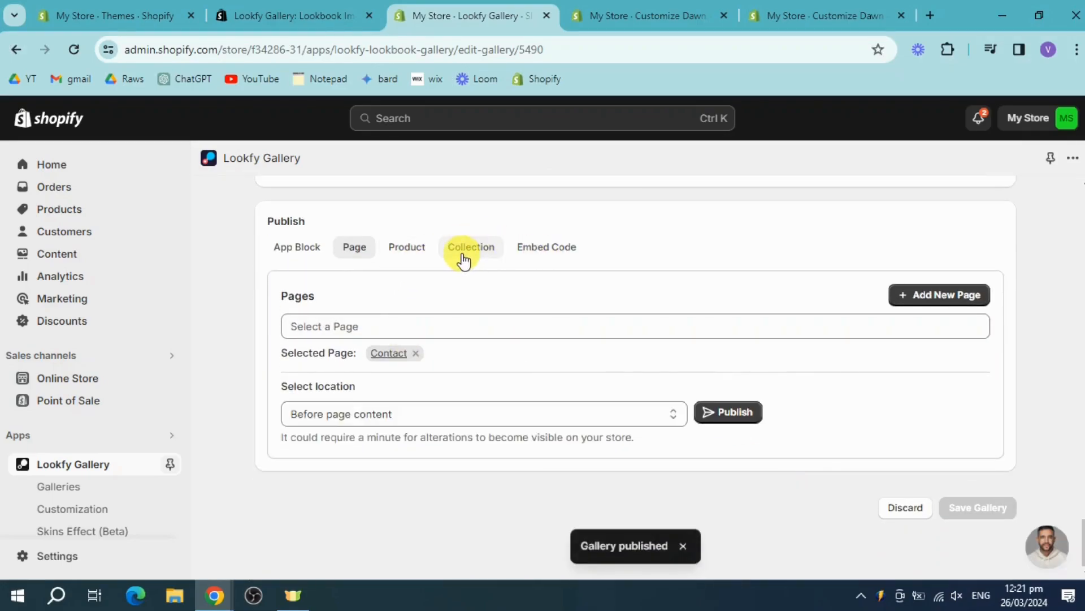
Select Example T-Shirt as the product on which to publish the gallery
click(407, 246)
click(499, 326)
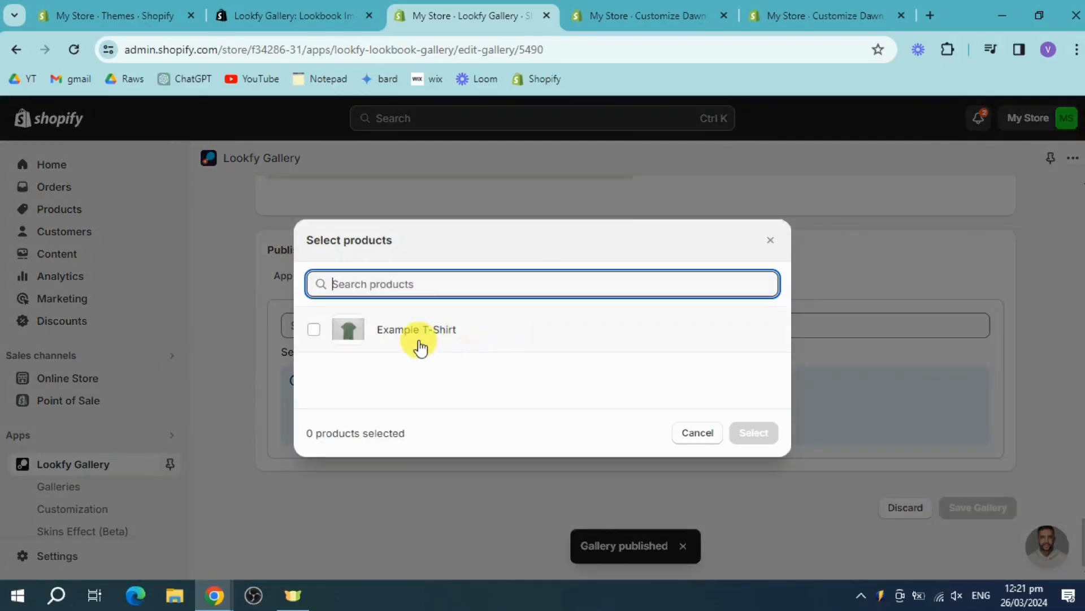
click(314, 332)
click(755, 432)
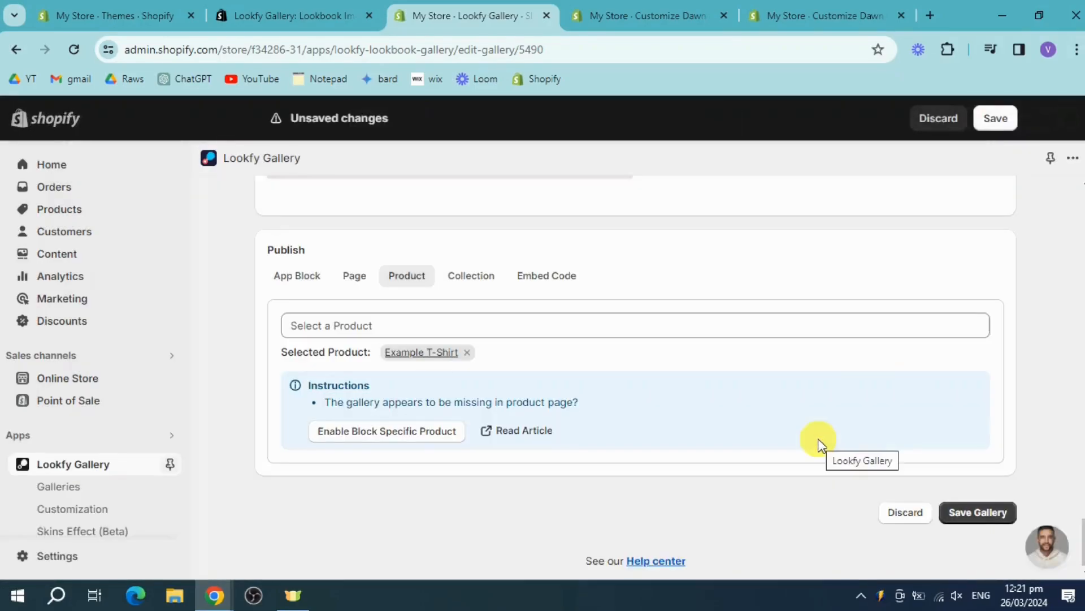
Check the Collection and Embed Code publishing options and save the gallery
click(475, 277)
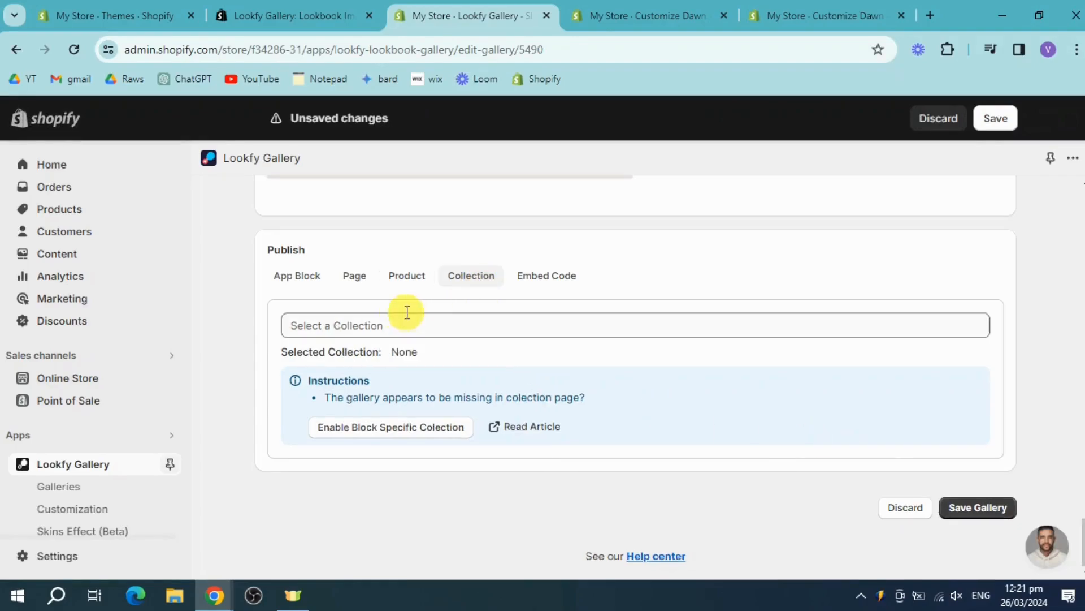
click(573, 277)
scroll(1018, 469, down, 1)
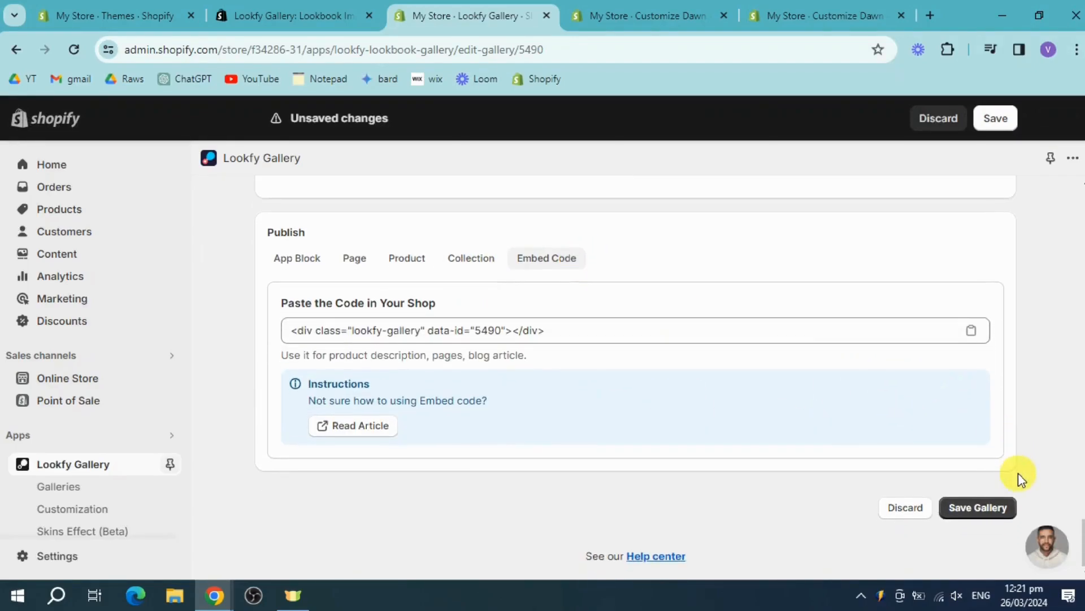
click(992, 509)
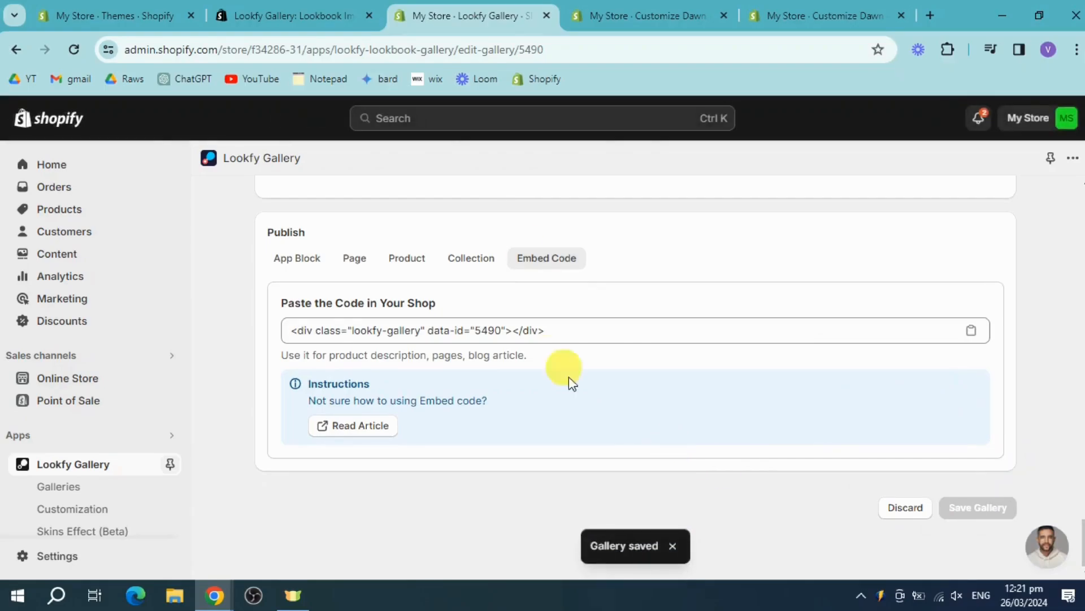
Switch to the Dawn theme editor, open the Default product template and look over the Example T-Shirt page preview
click(622, 13)
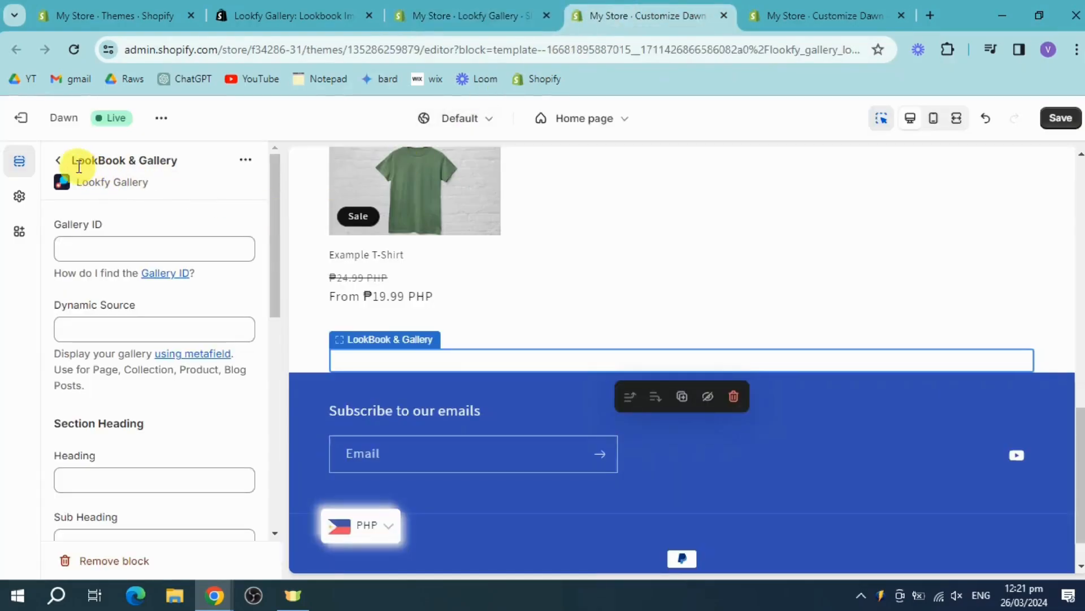
click(60, 163)
click(586, 122)
click(565, 230)
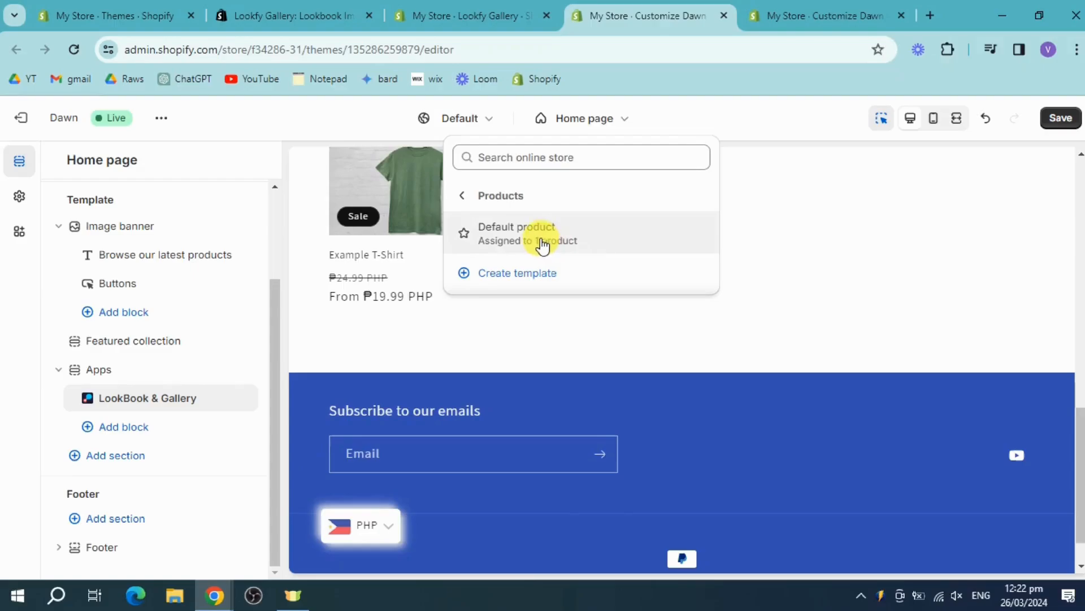
click(540, 240)
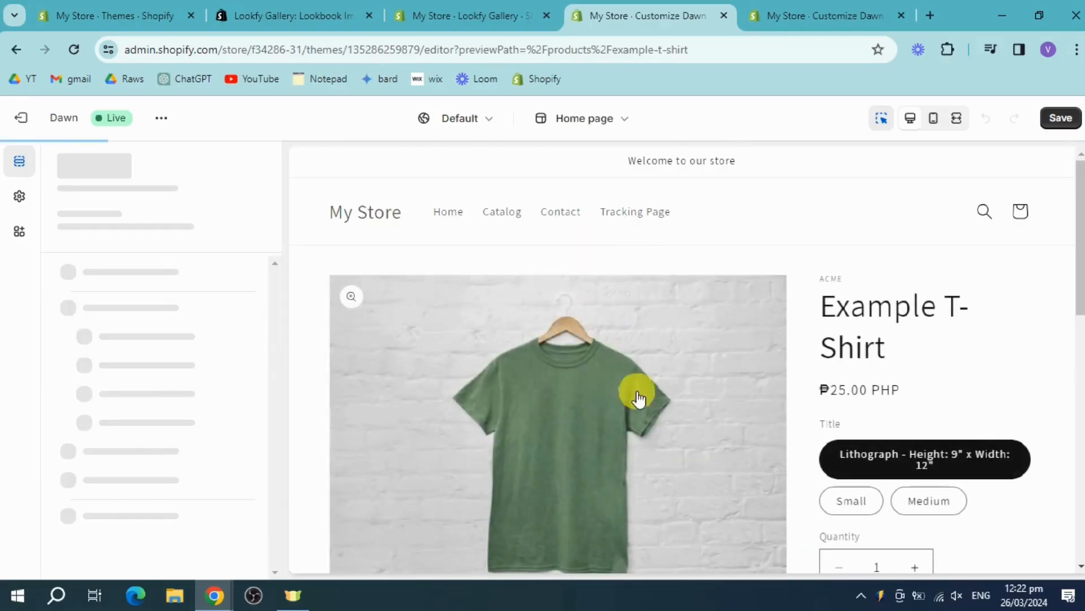
scroll(555, 376, down, 5)
scroll(480, 417, down, 2)
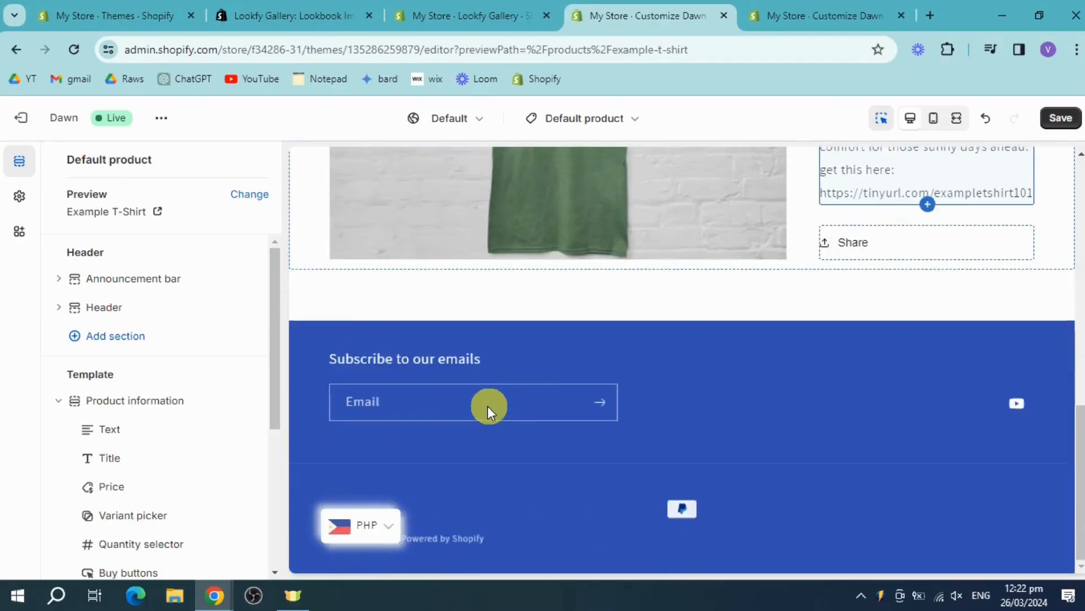
scroll(548, 383, up, 4)
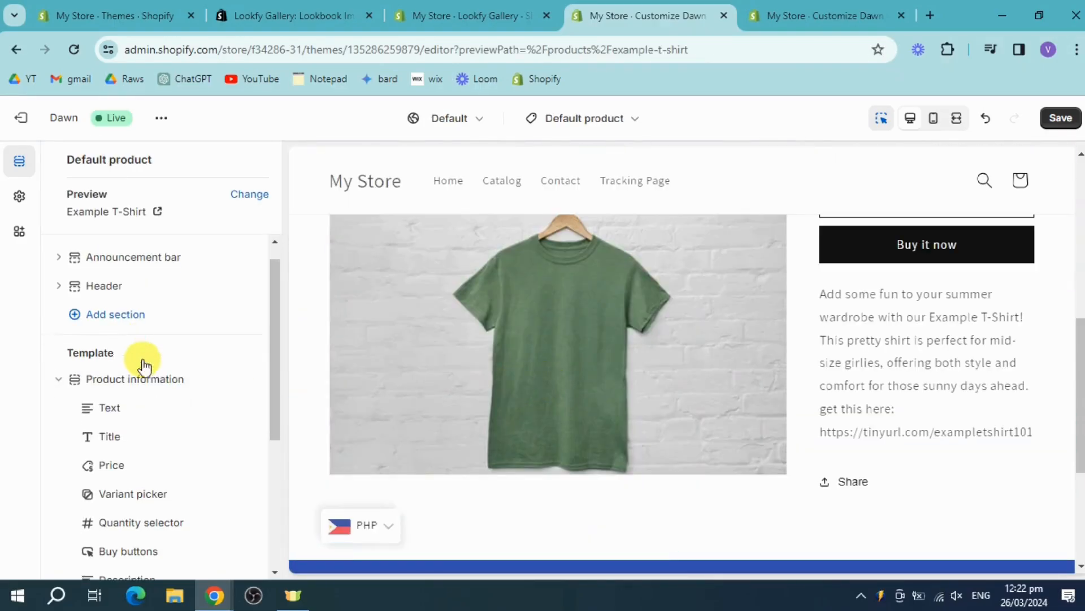
Add the LookBook & Gallery app section from Lookfy Gallery below Related products in the Default product template
scroll(170, 373, down, 5)
click(118, 456)
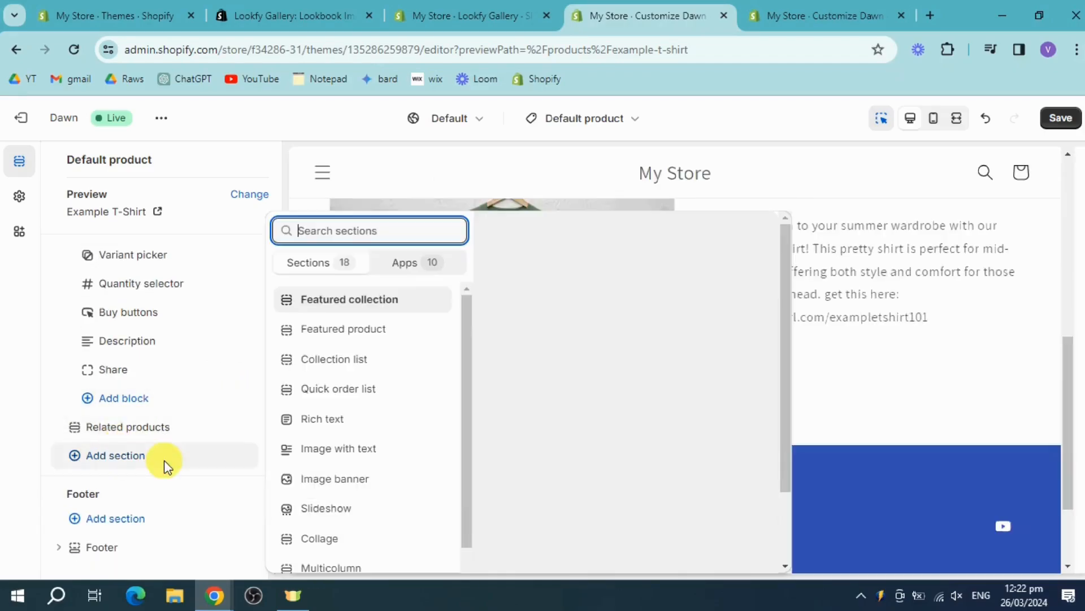
click(417, 262)
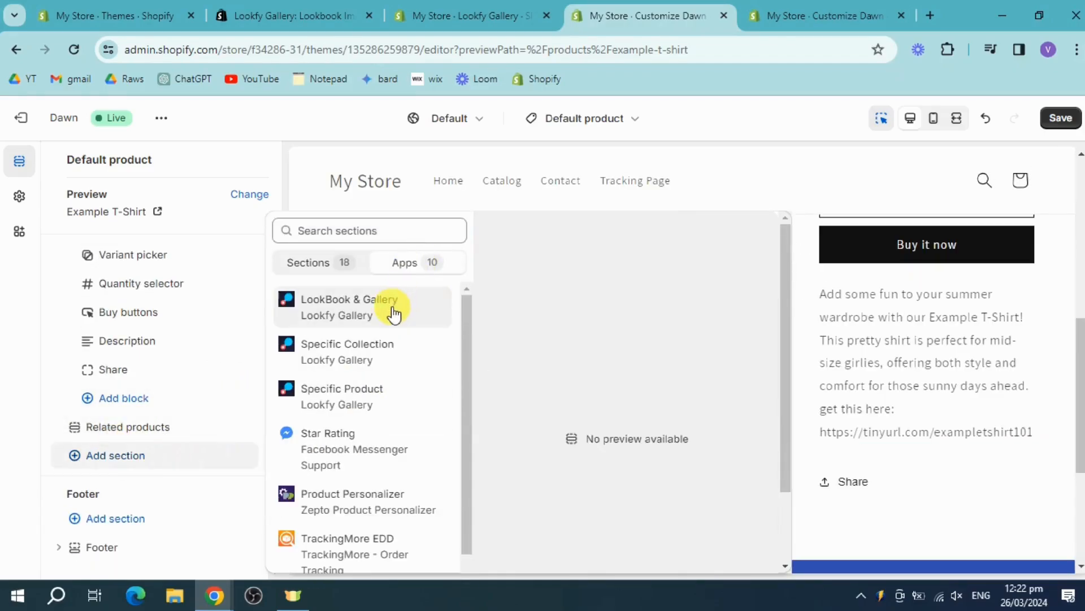
click(396, 311)
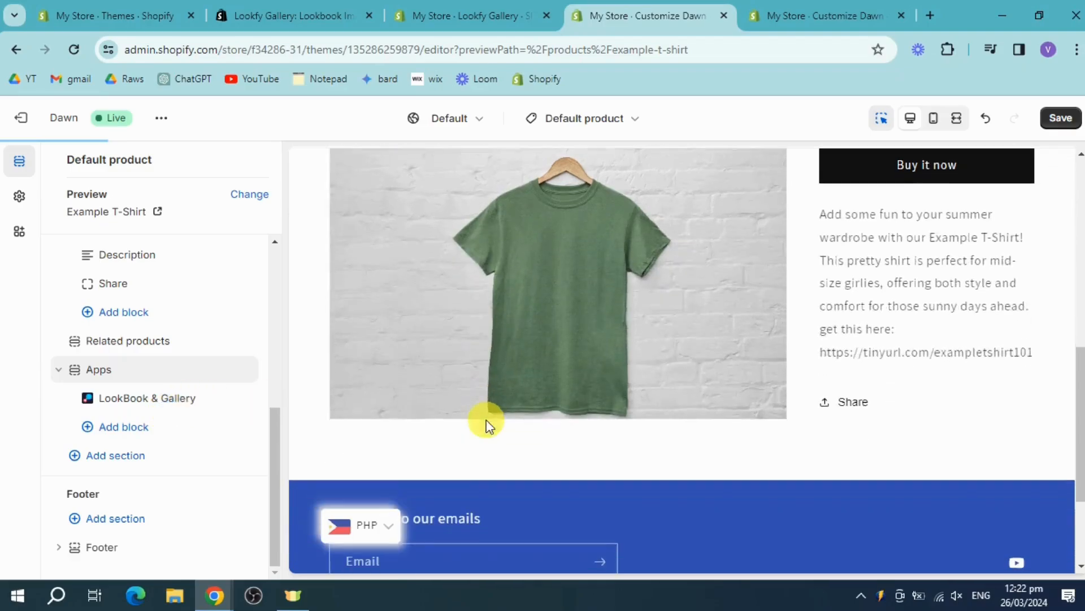
Open the LookBook & Gallery block's settings and review its gallery ID, heading, width, background and padding options
click(140, 401)
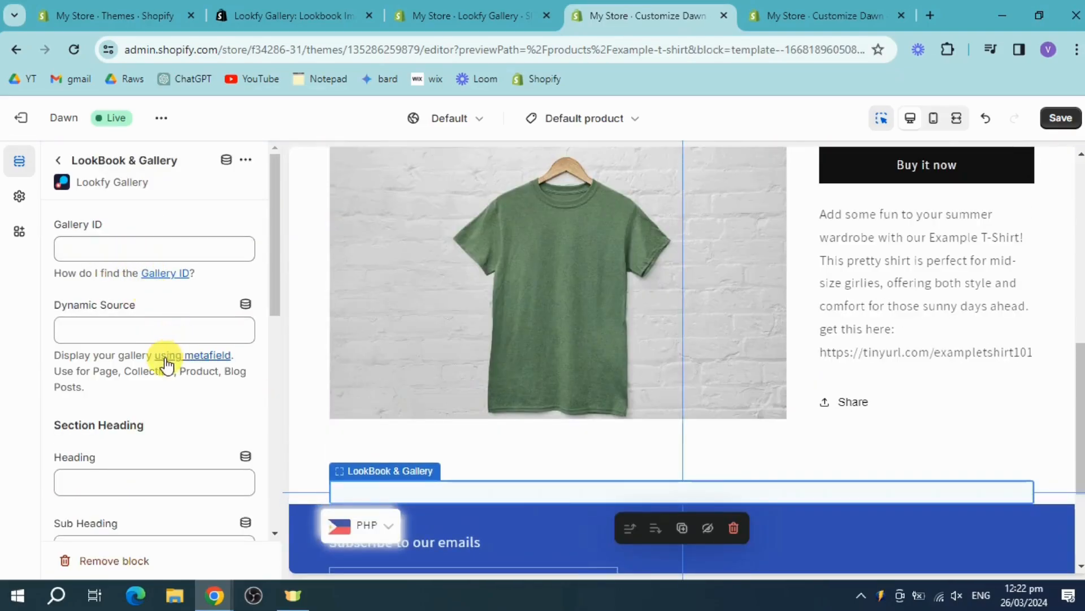
scroll(187, 387, down, 4)
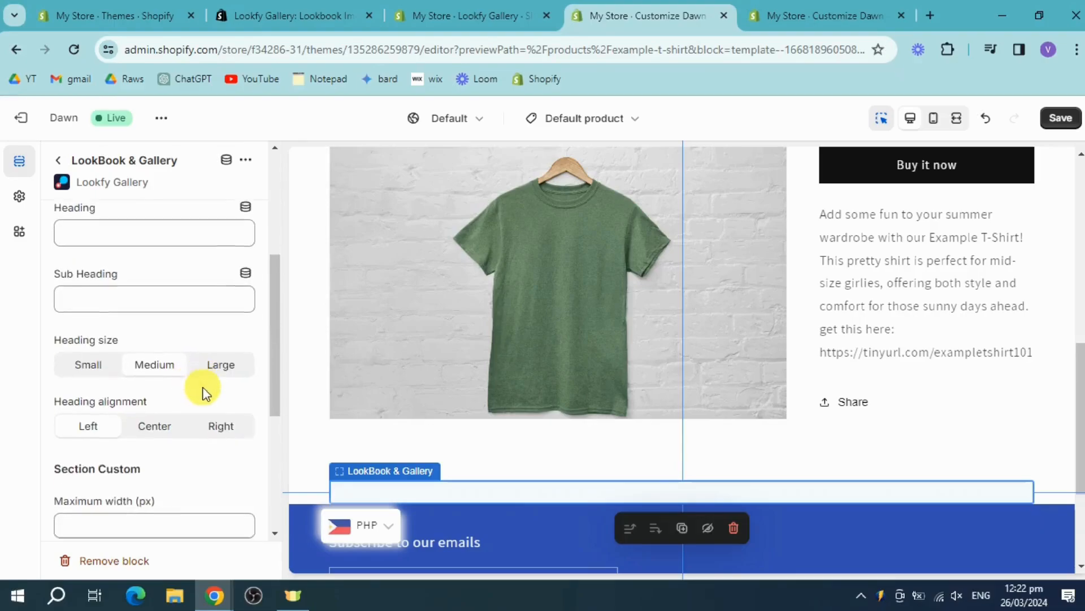
scroll(204, 390, down, 4)
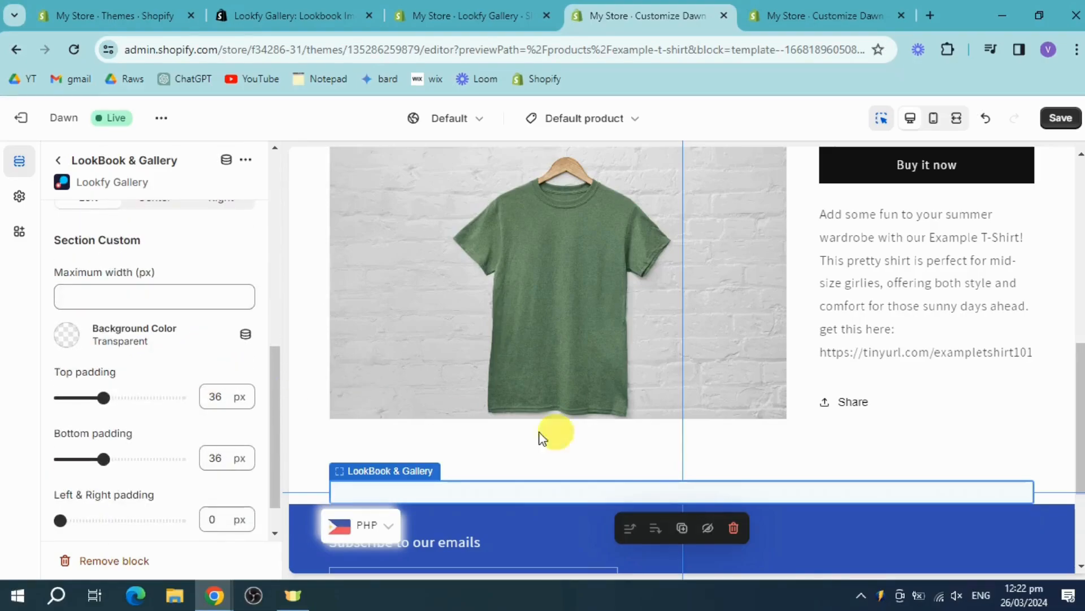
scroll(826, 462, down, 3)
scroll(826, 462, up, 1)
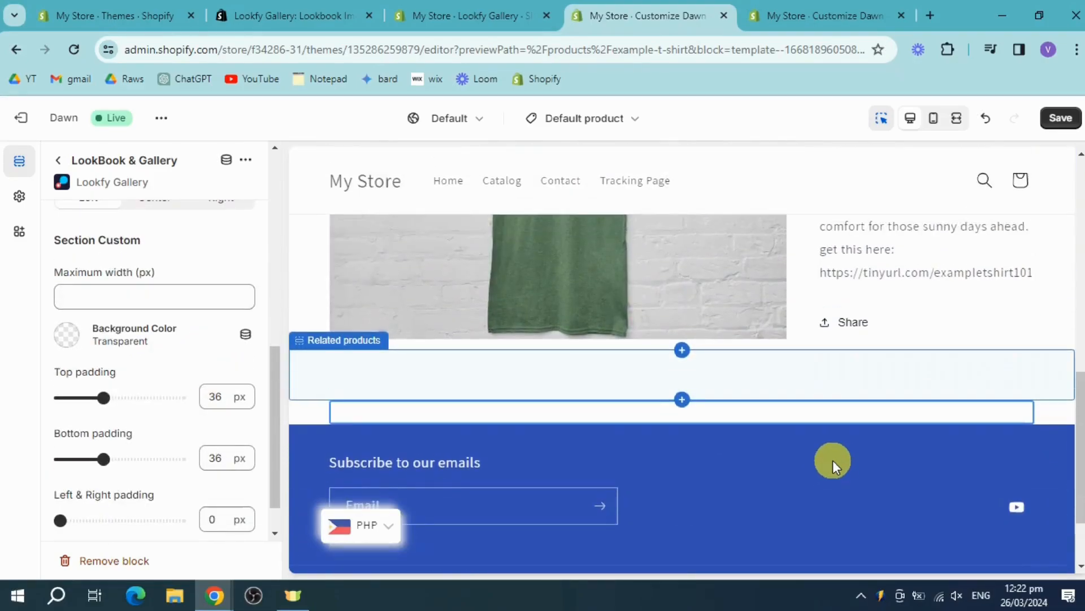